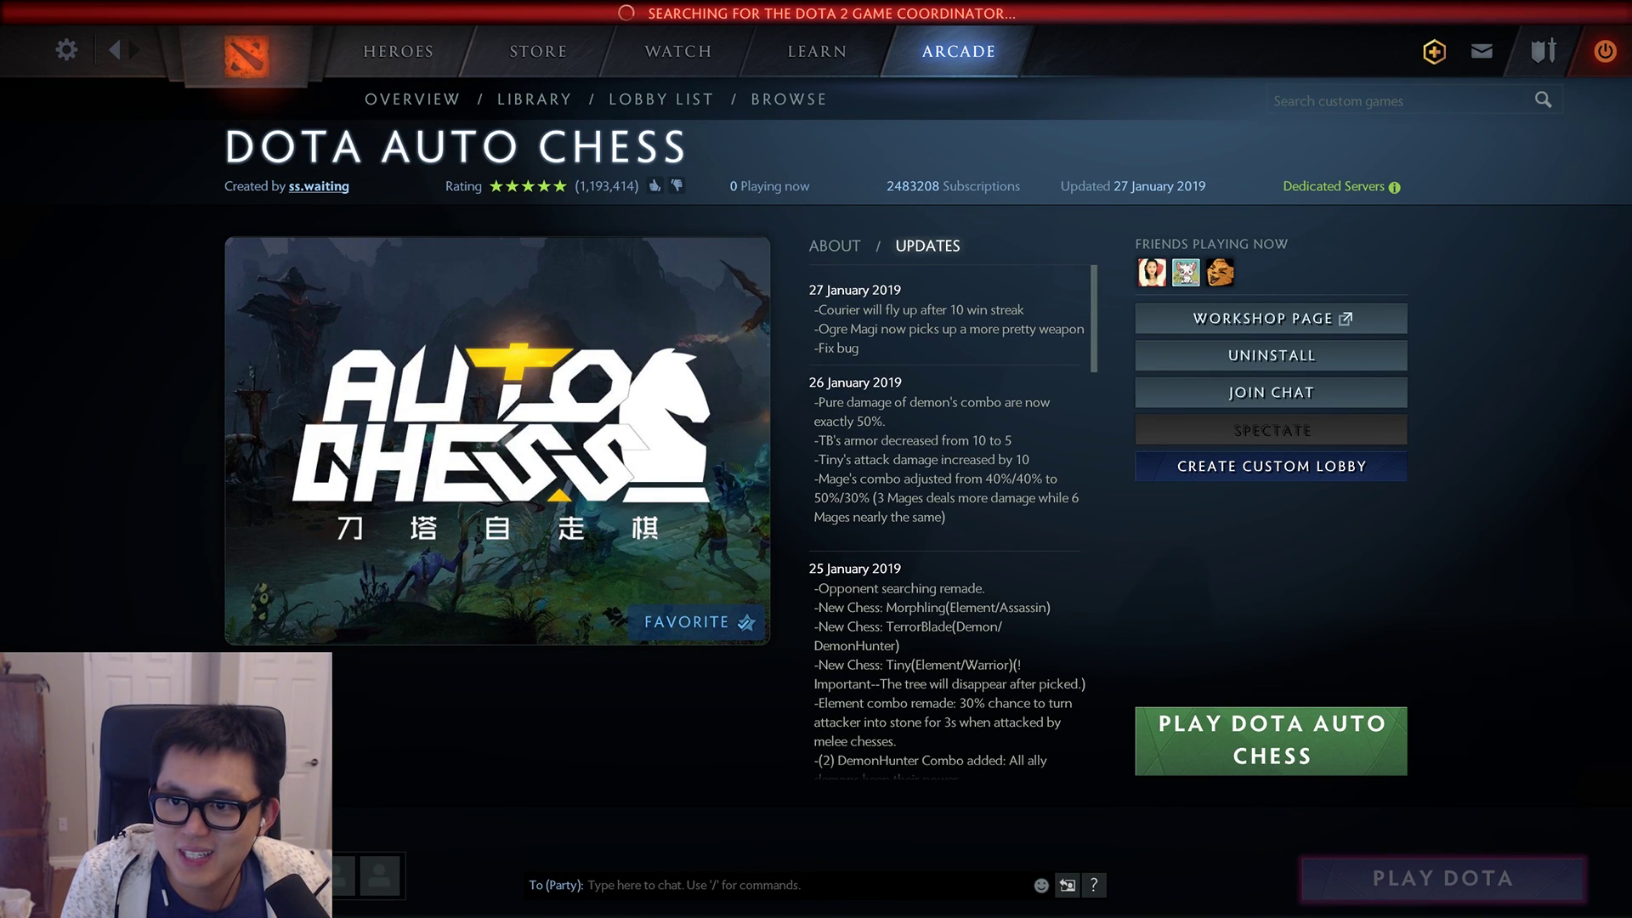
Step: Switch to the browser showing the r/AutoChess Tier List Creator over Dota 2
key(alt+Tab)
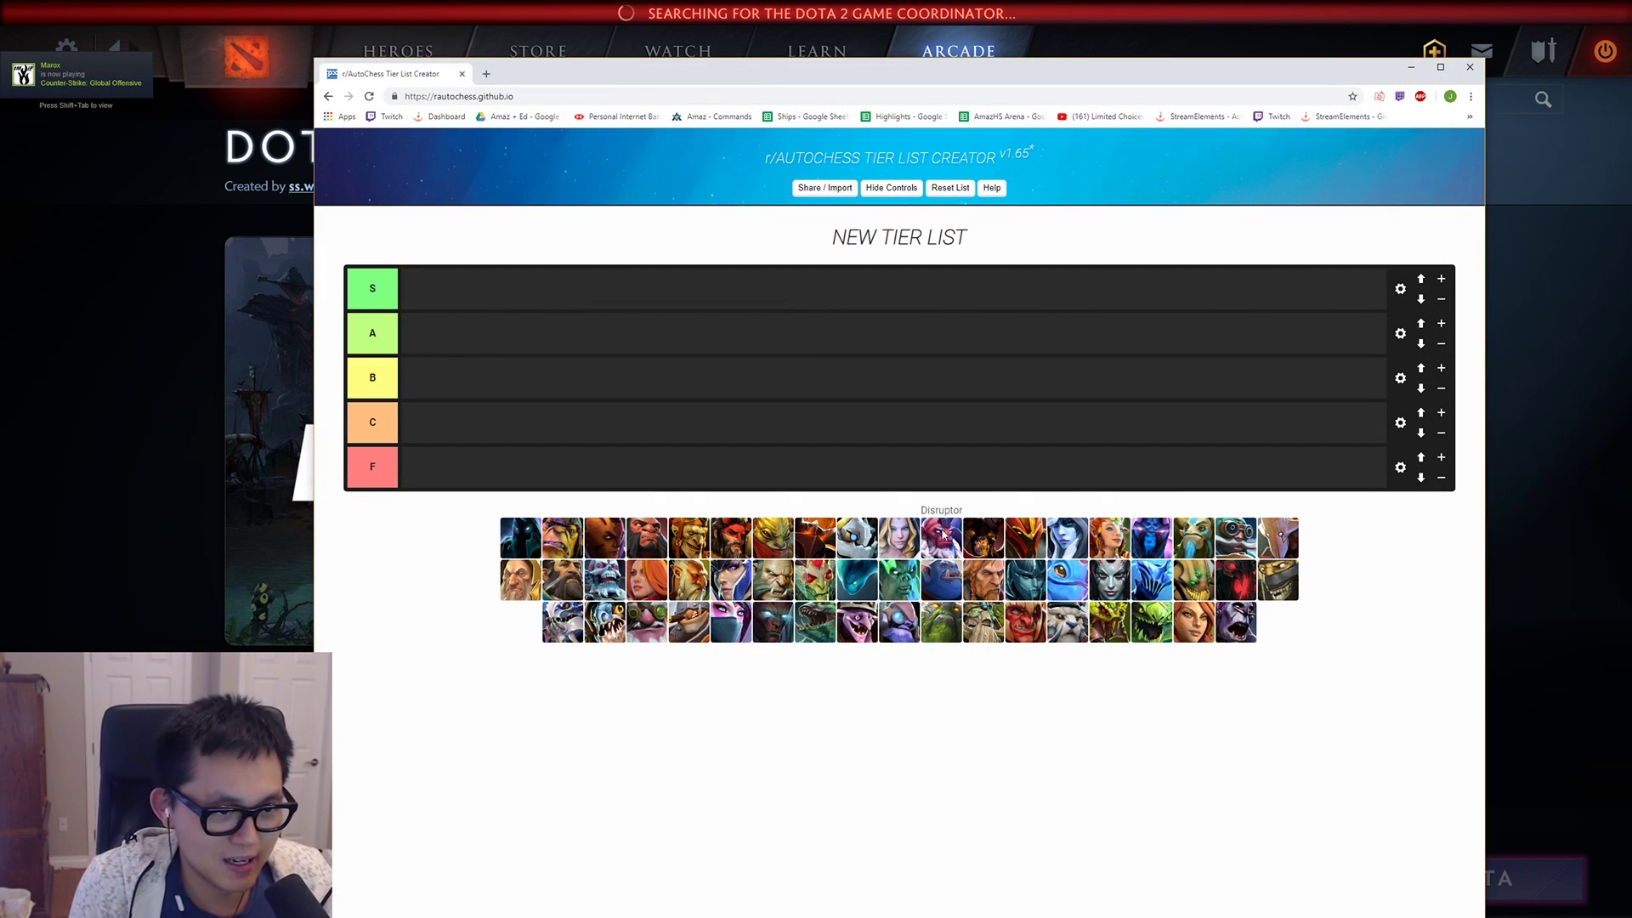
mouse_move(537, 540)
mouse_down()
mouse_move(680, 412)
mouse_move(521, 537)
mouse_up()
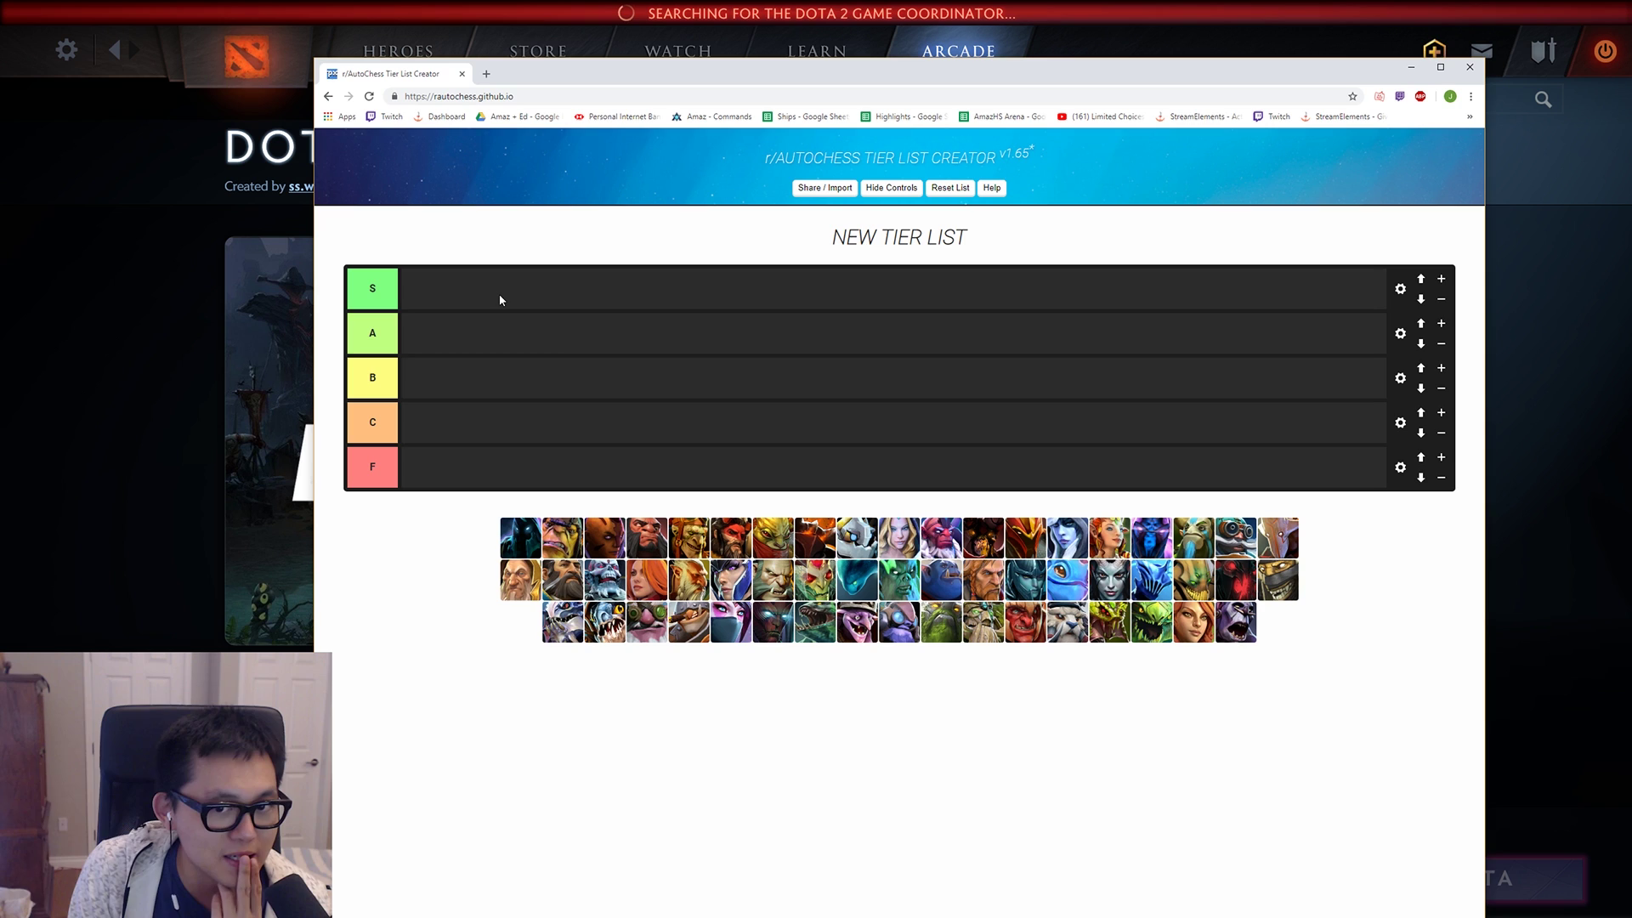
Step: Place Dragon Knight and the teal, bearded and red heroes in S, and Templar Assassin in A
drag(1025, 539, 844, 300)
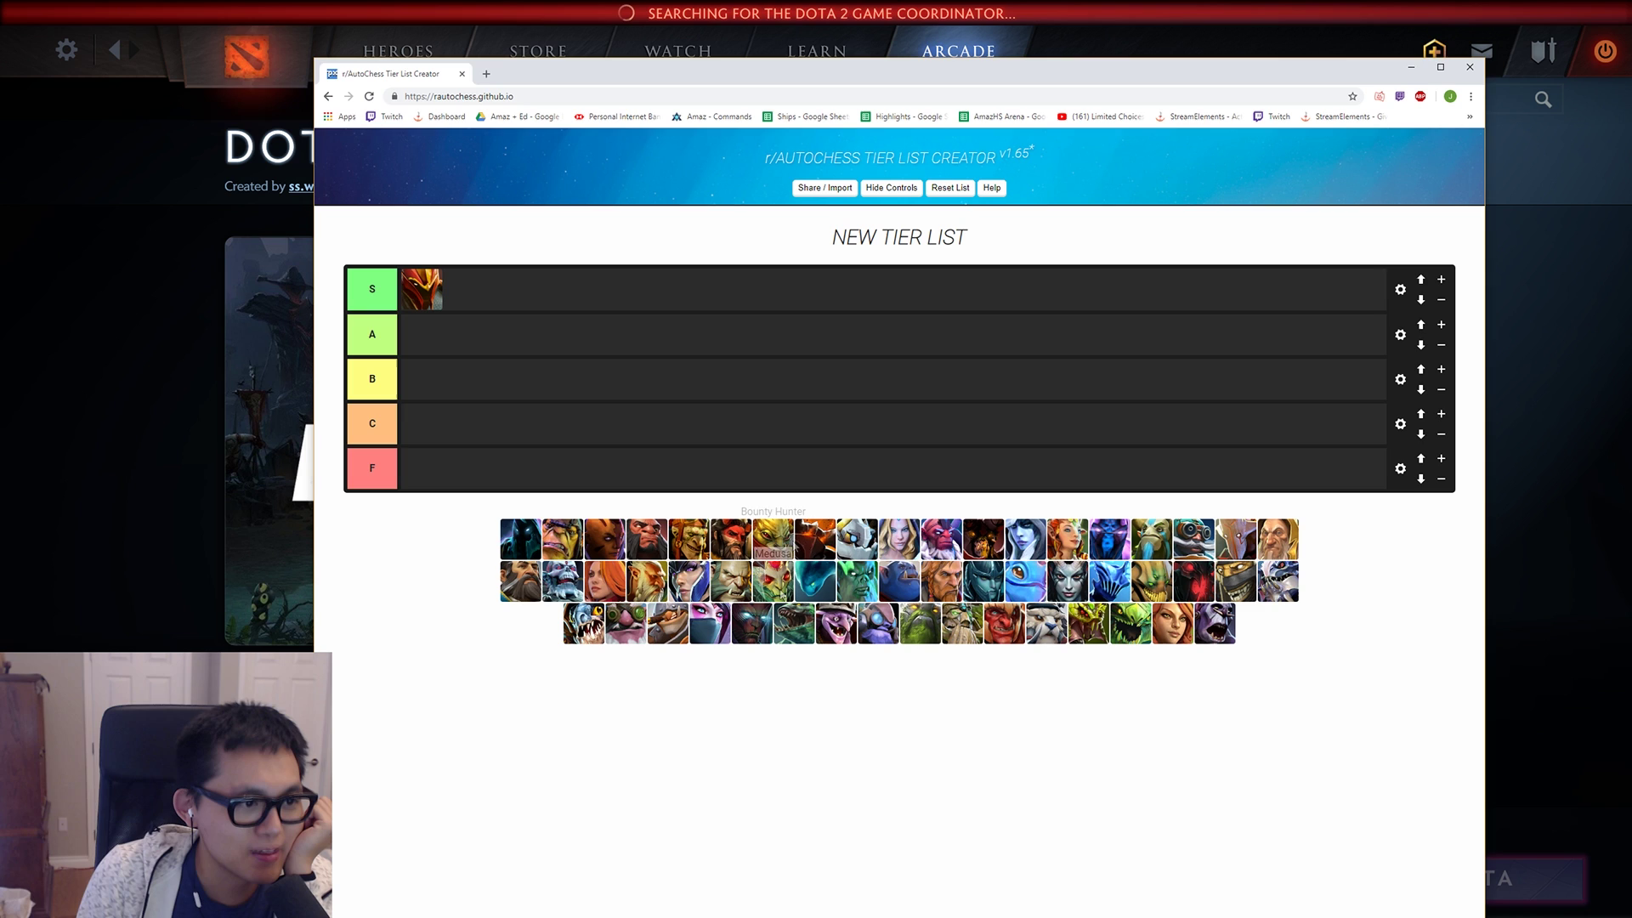
drag(795, 623, 646, 272)
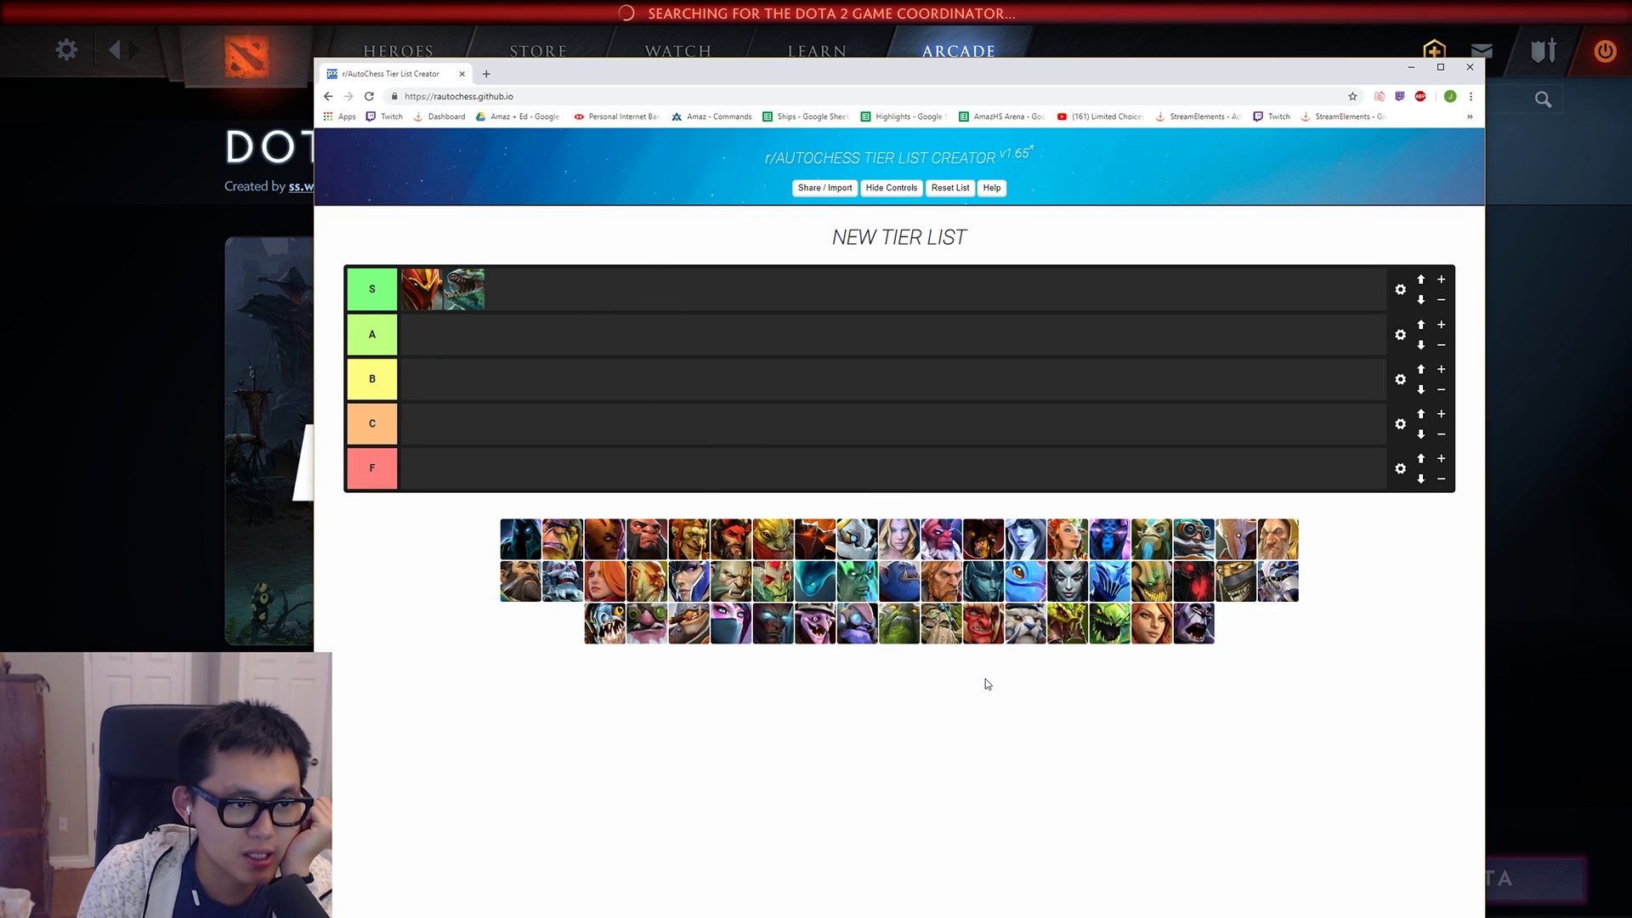
drag(544, 595, 583, 285)
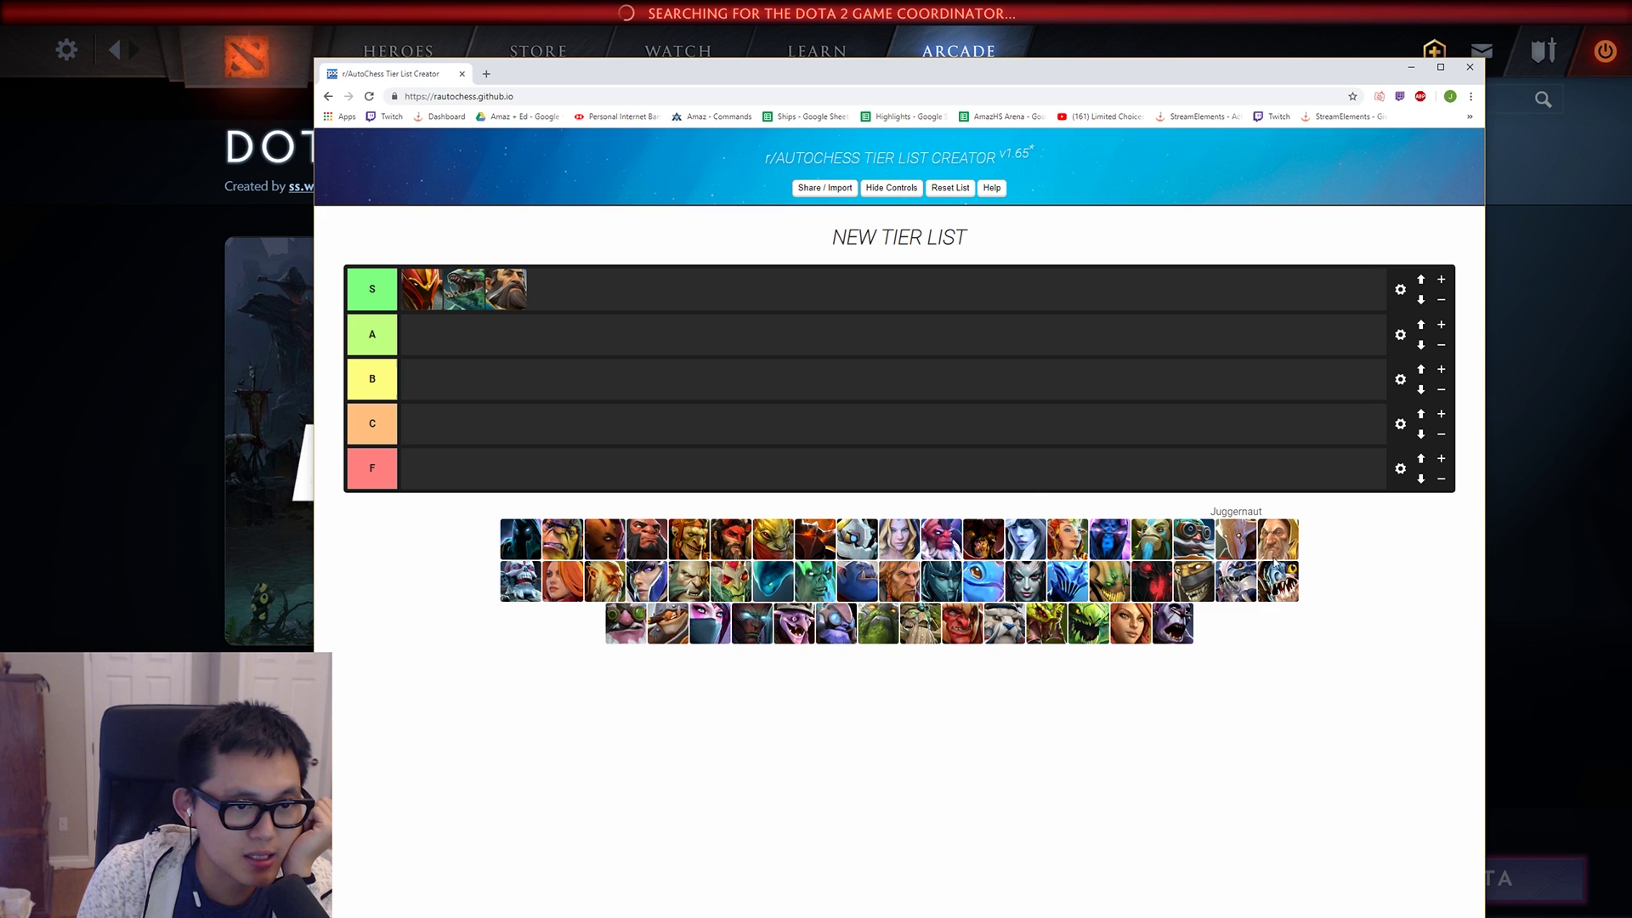
drag(961, 623, 674, 288)
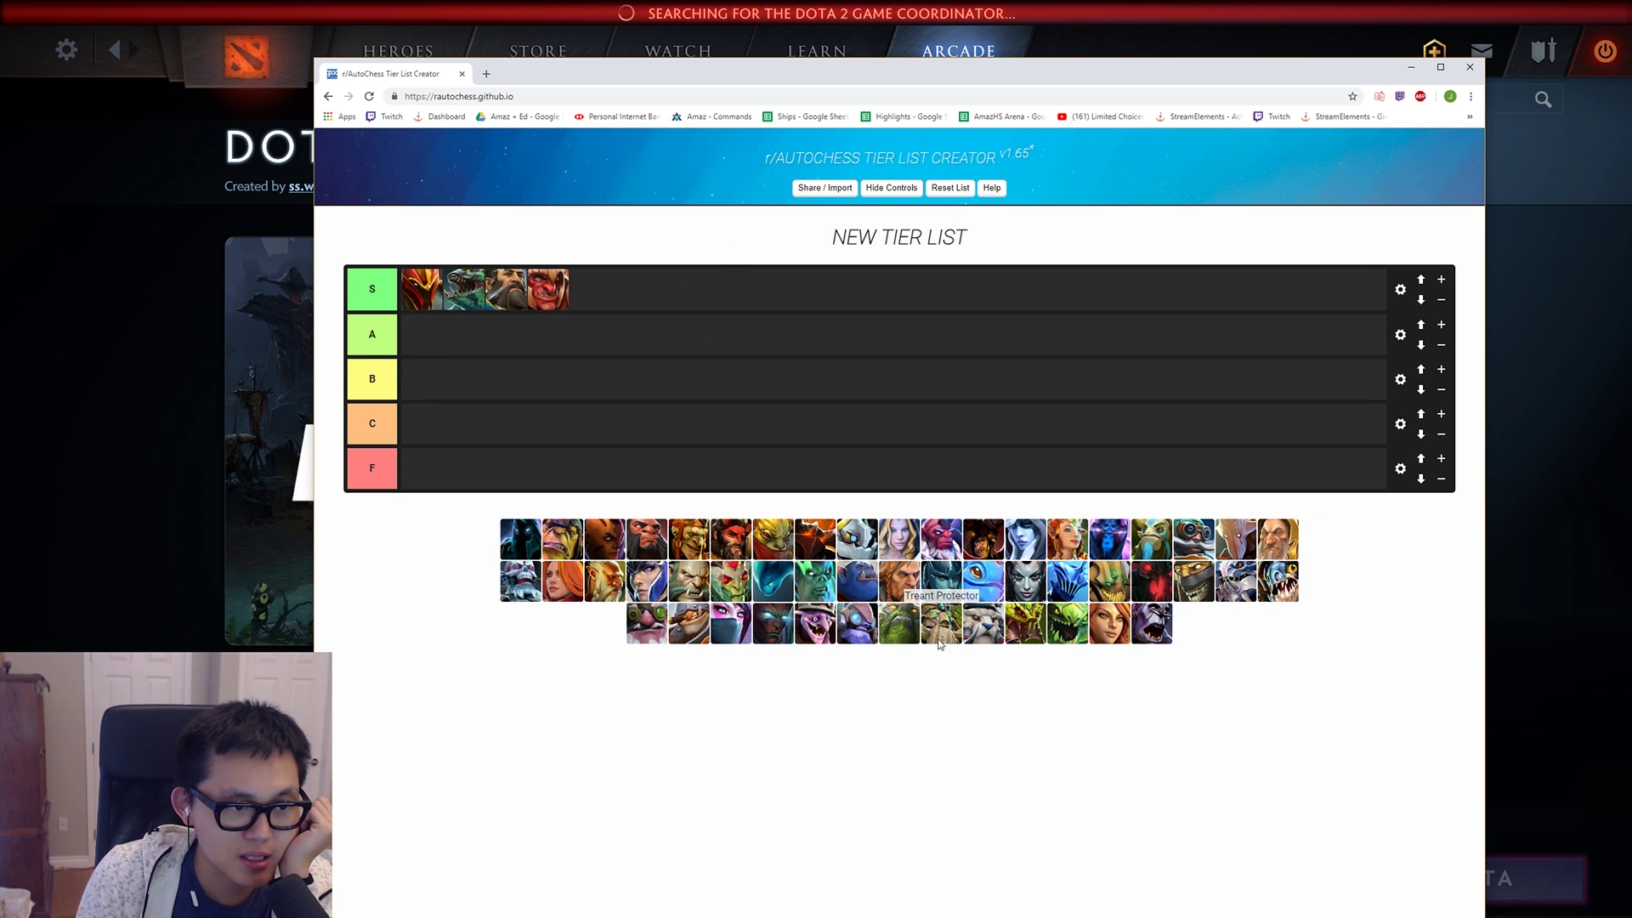
drag(728, 631, 609, 323)
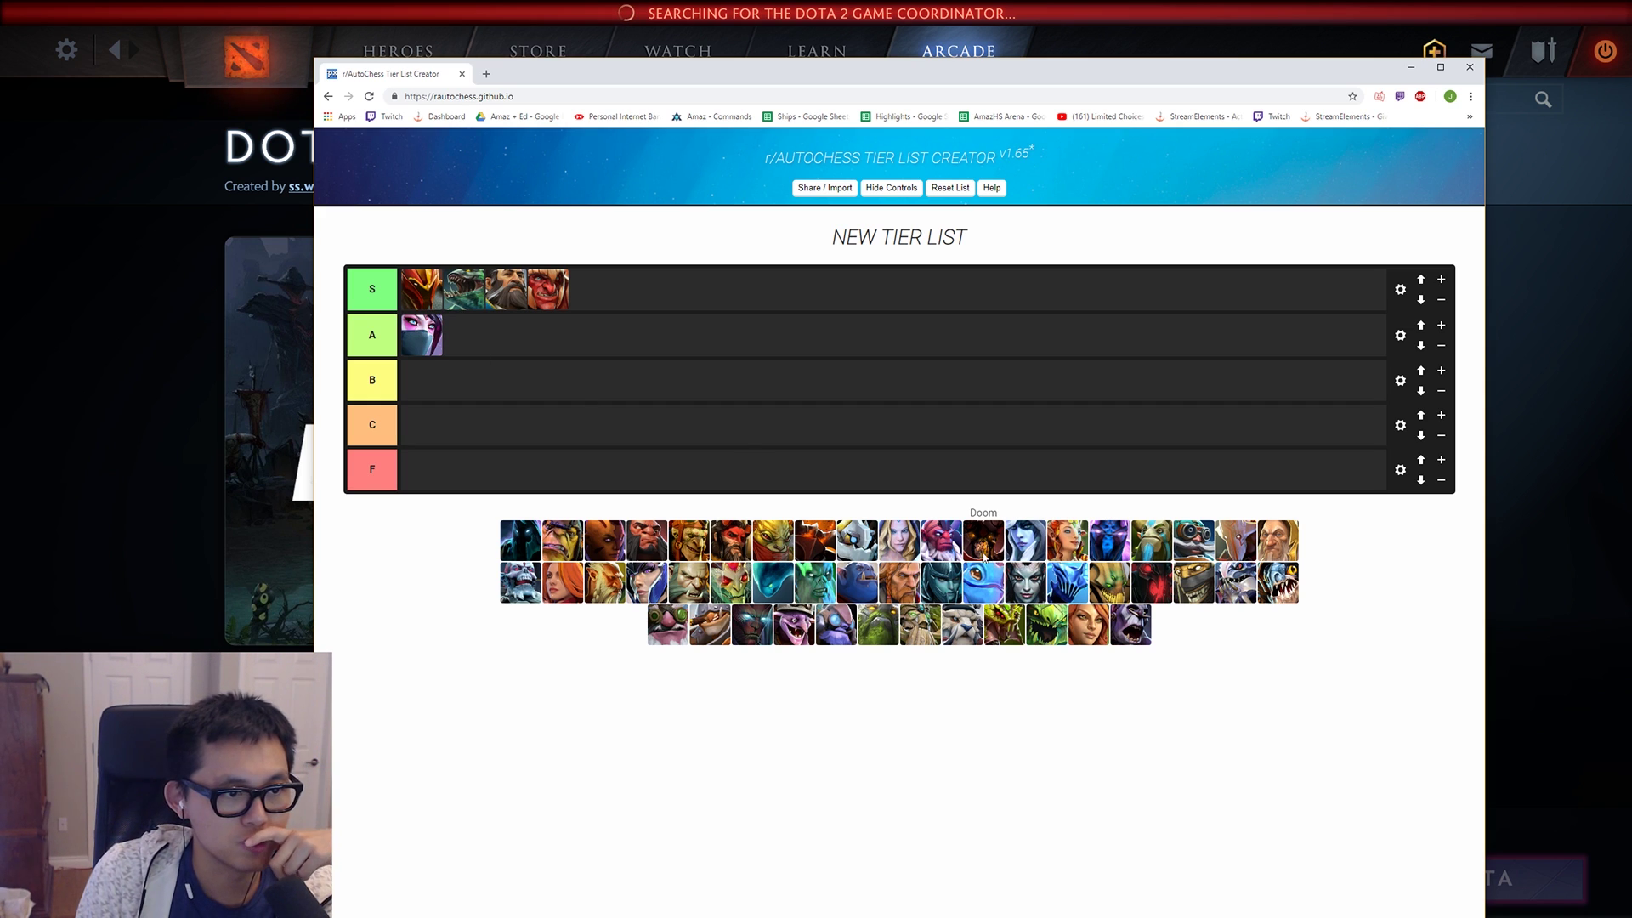
Step: Put Crystal Maiden and Lina in F, and Lich, Lone Druid and Enigma in A
drag(899, 540, 779, 474)
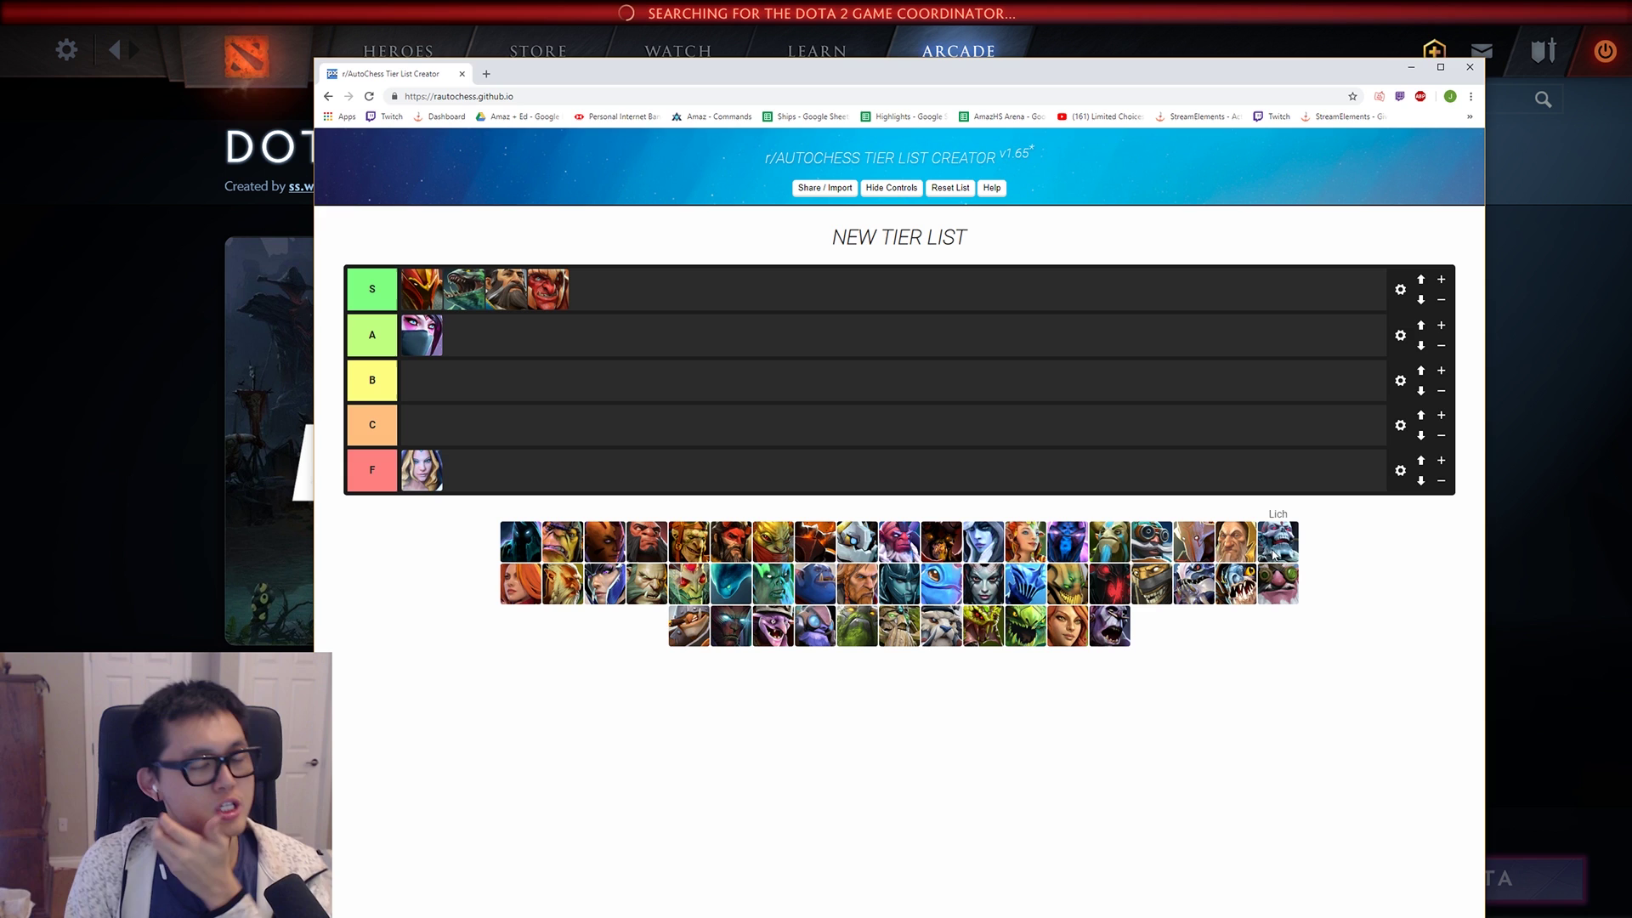
drag(1261, 552, 758, 354)
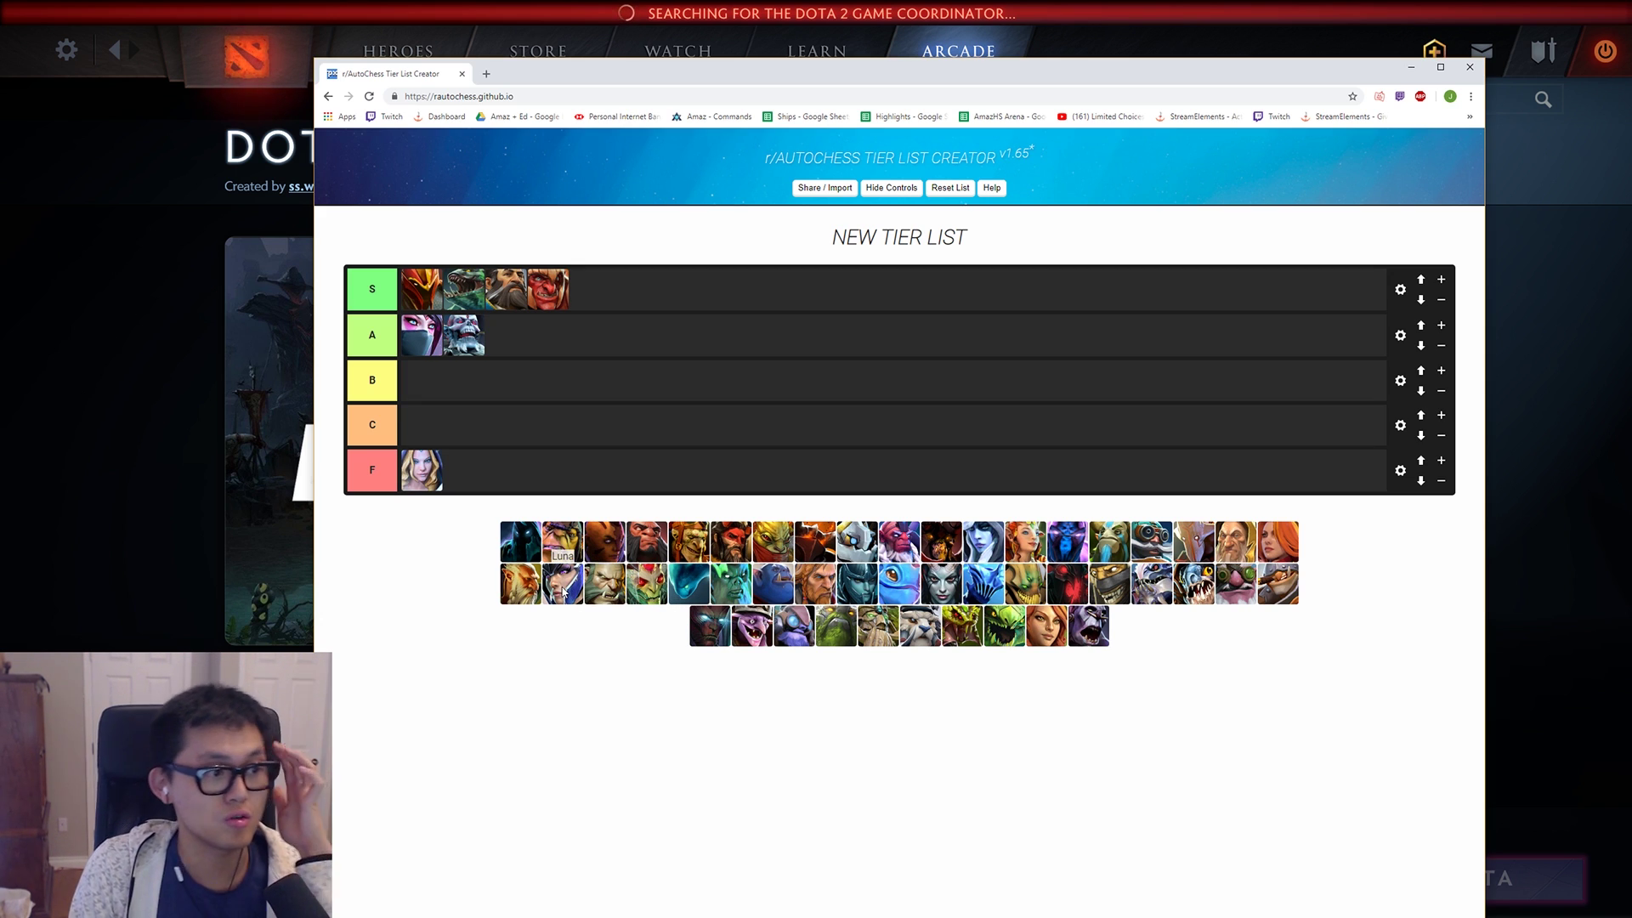
drag(520, 597, 563, 350)
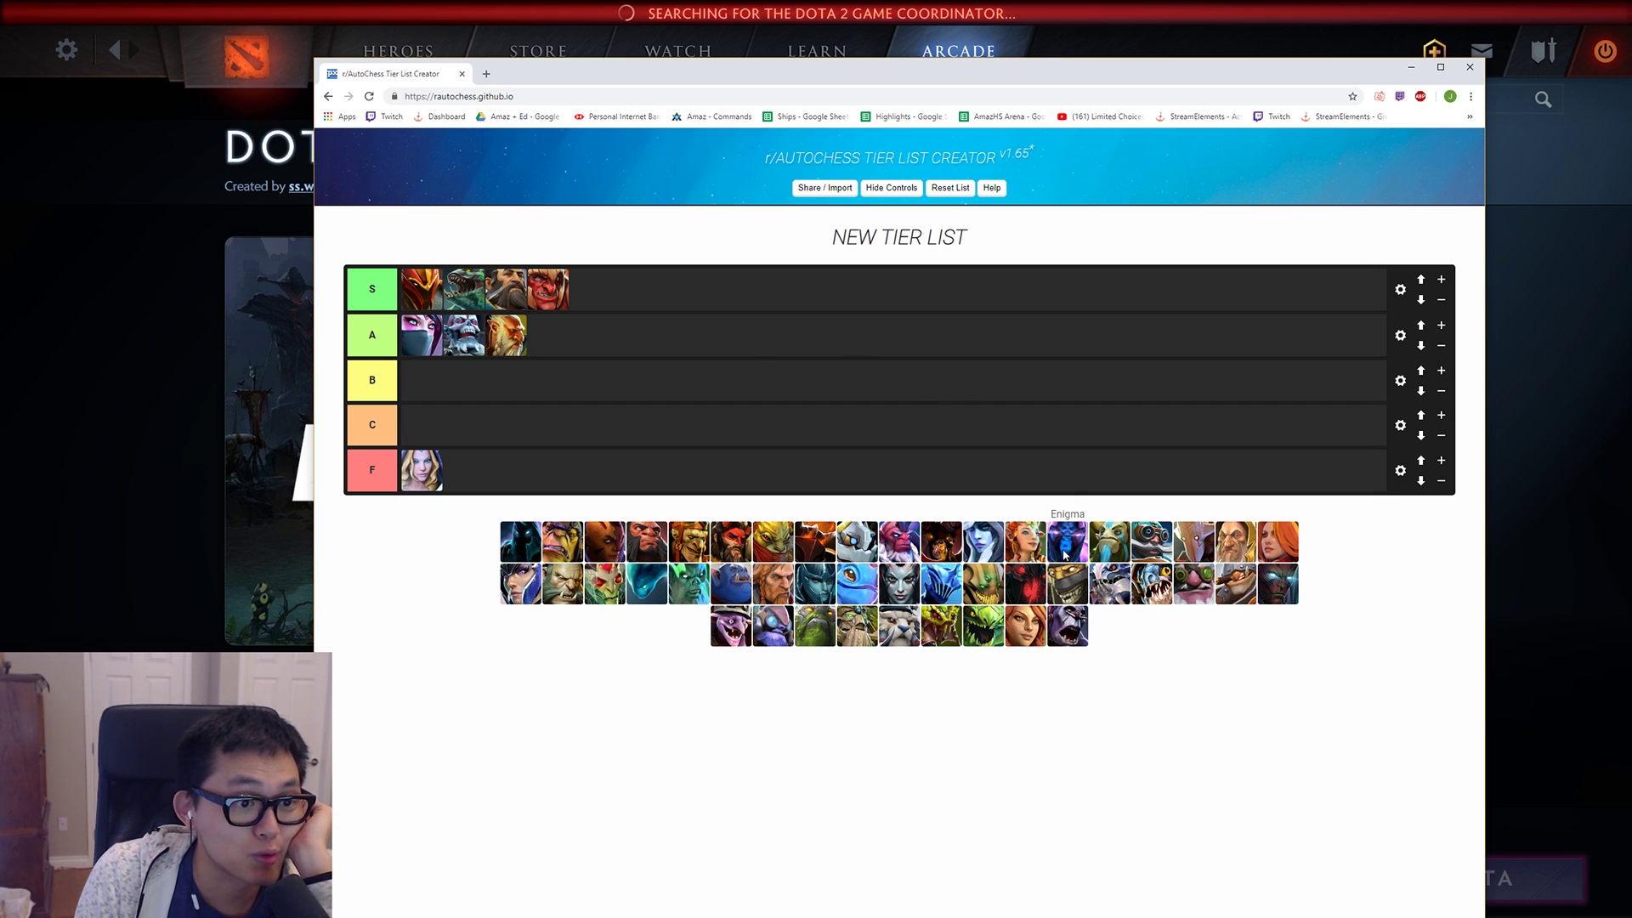
drag(1066, 558, 617, 344)
drag(1235, 541, 1088, 468)
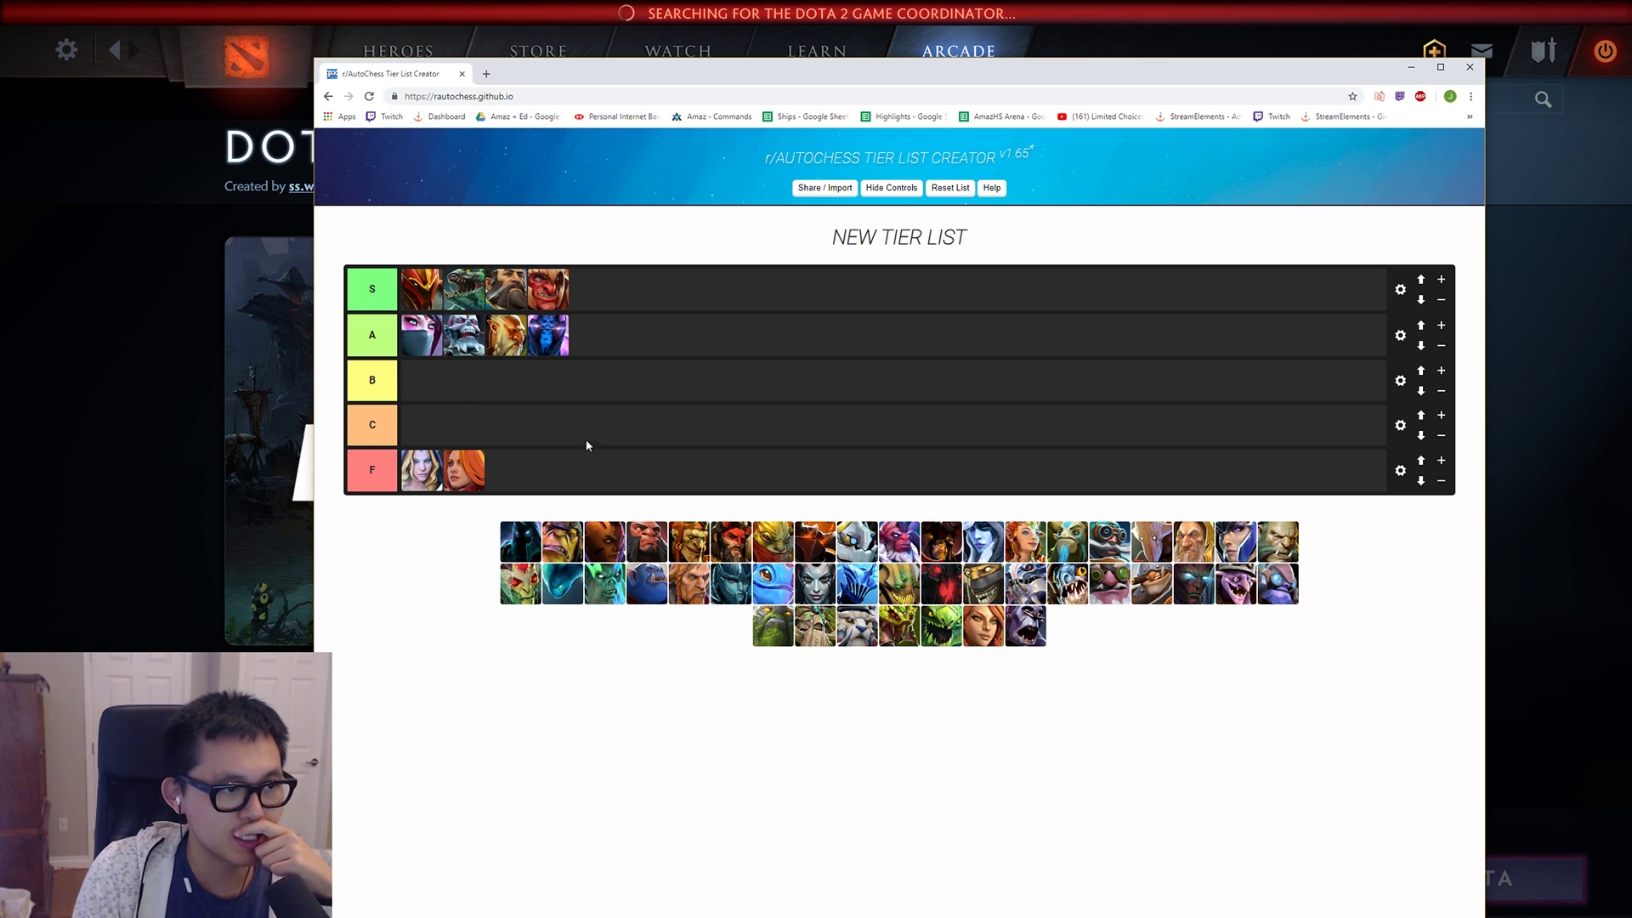
Step: Put Axe in C, and the green, dark hooded and dark red heroes in A
drag(651, 544, 411, 430)
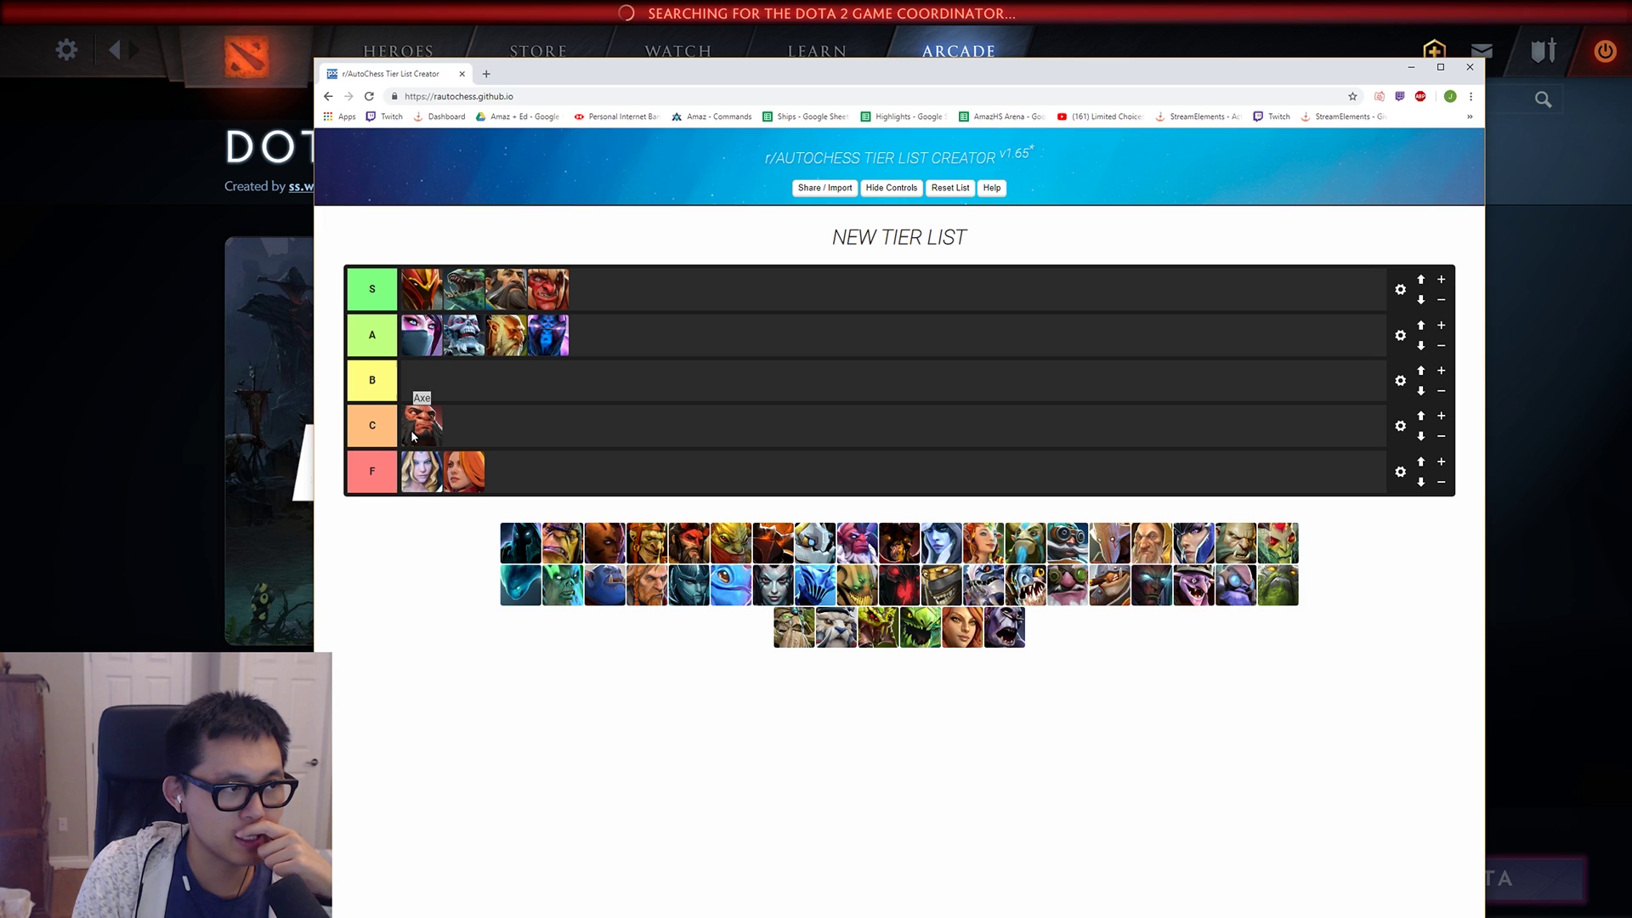
drag(565, 585, 612, 340)
drag(899, 544, 748, 340)
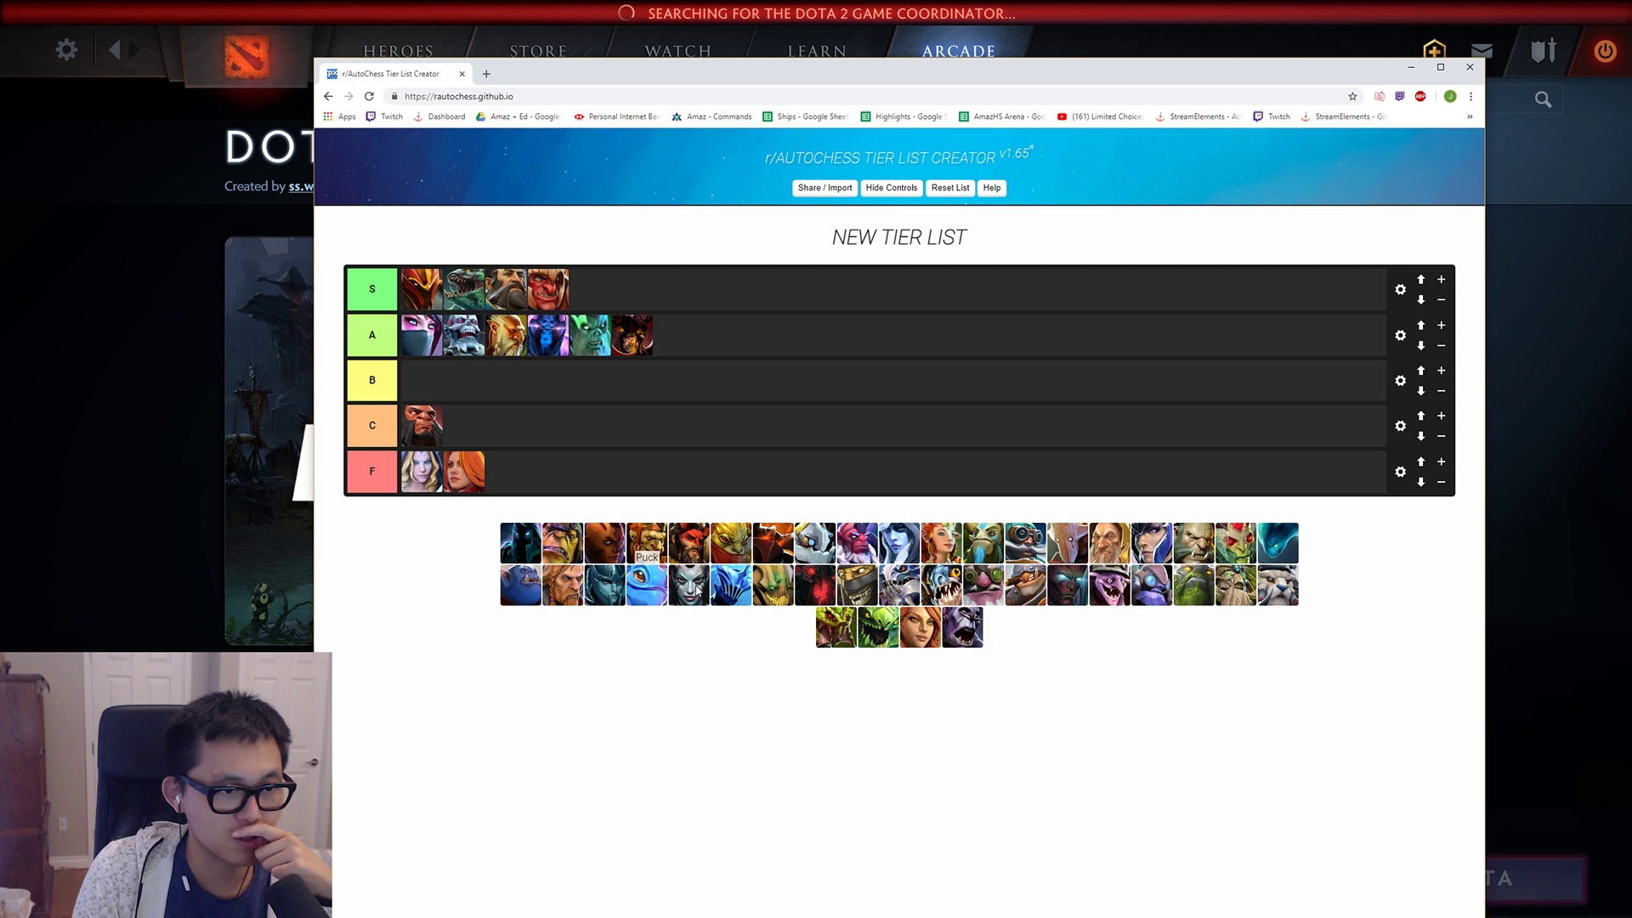
drag(814, 585, 674, 336)
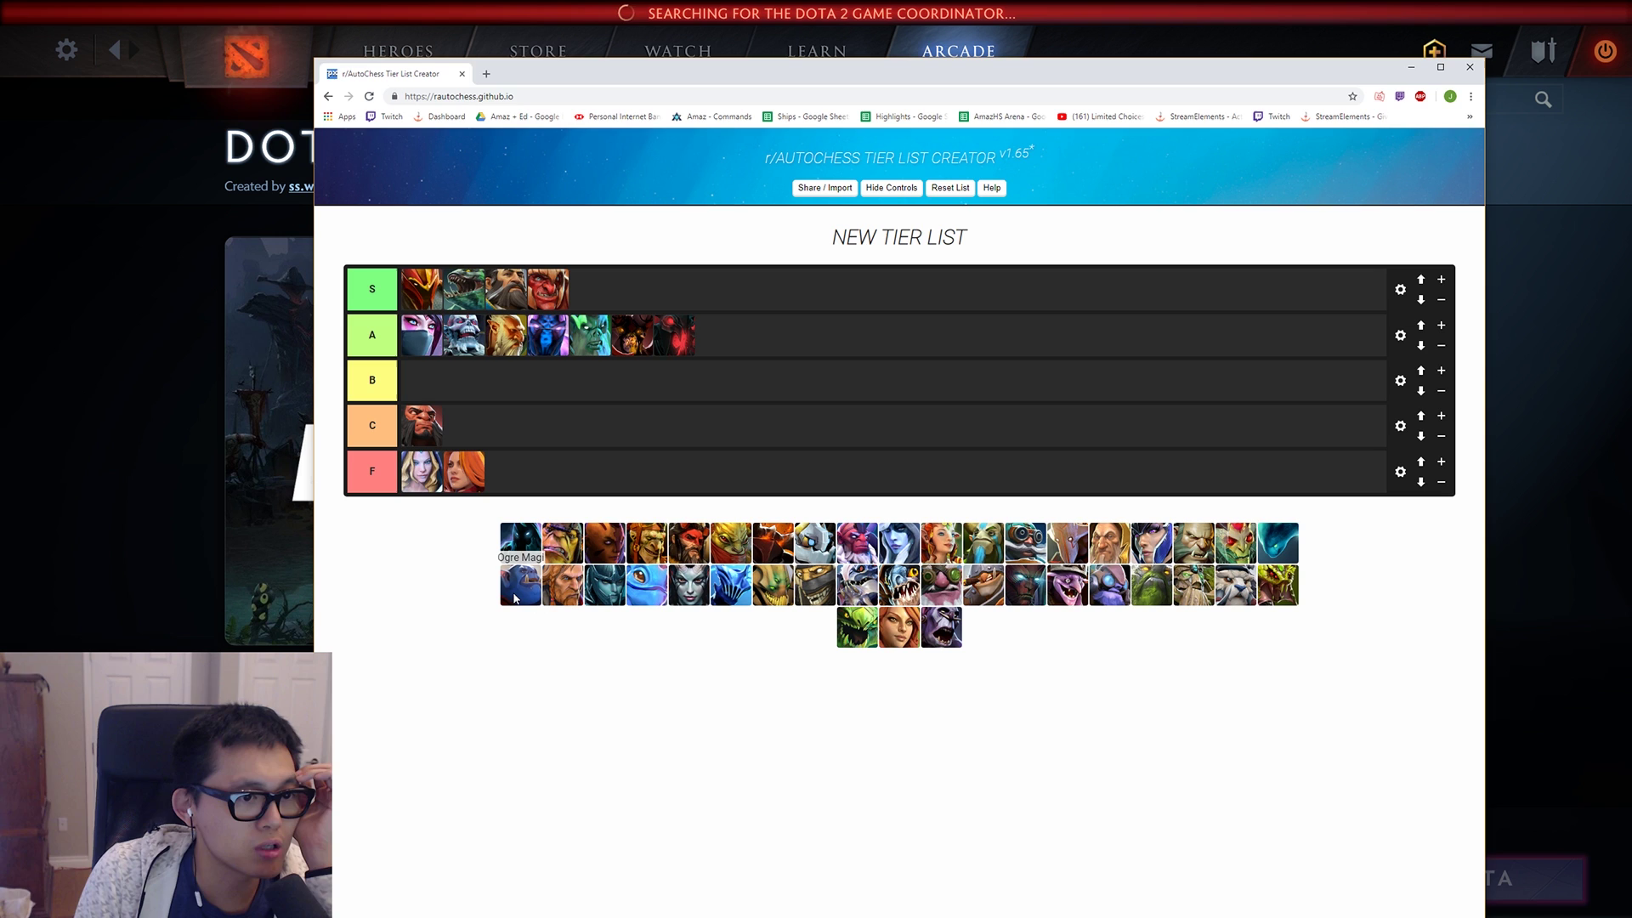
Step: Add Ogre Magi and Keeper of the Light to C, Queen of Pain to A, and Chaos Knight to B
drag(514, 597, 523, 435)
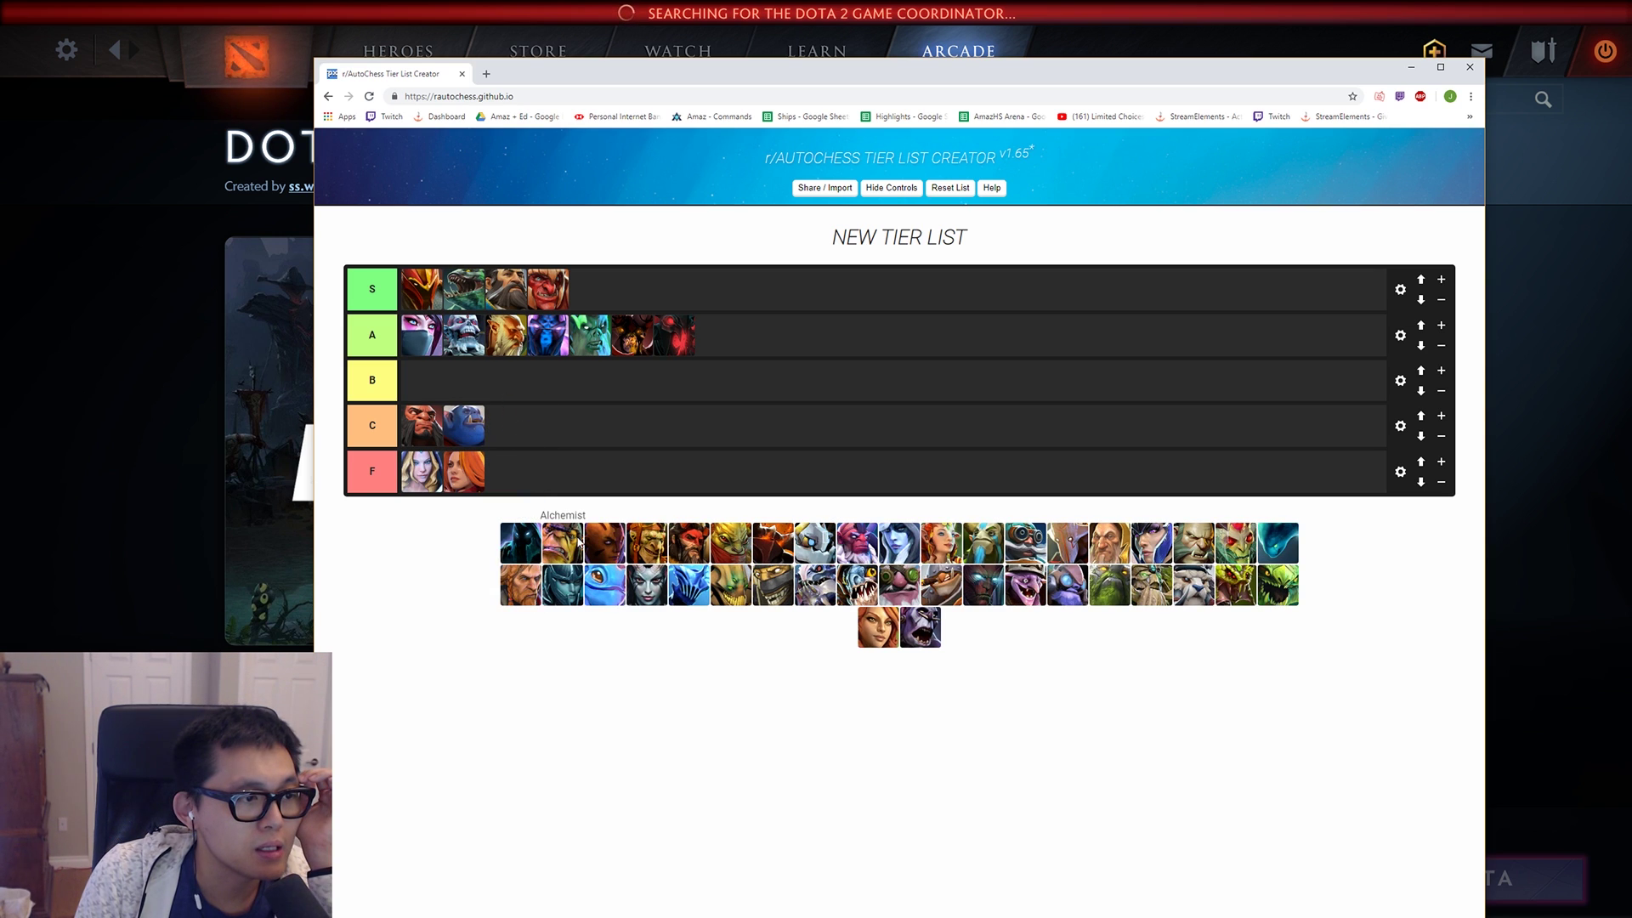
drag(647, 585, 741, 349)
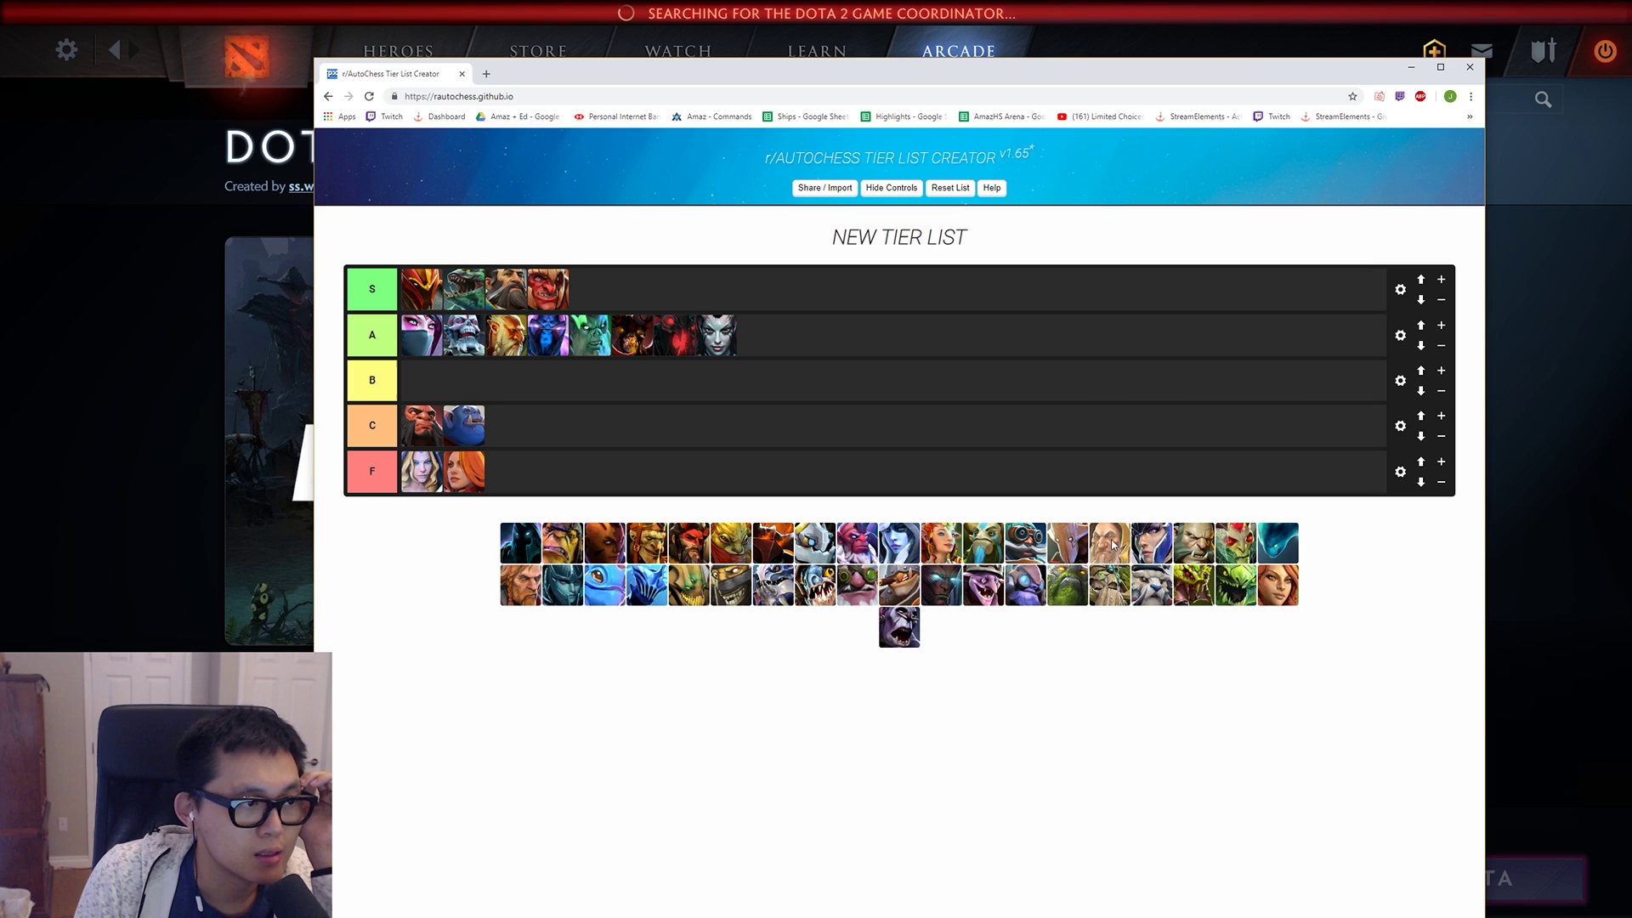
drag(1126, 548, 519, 432)
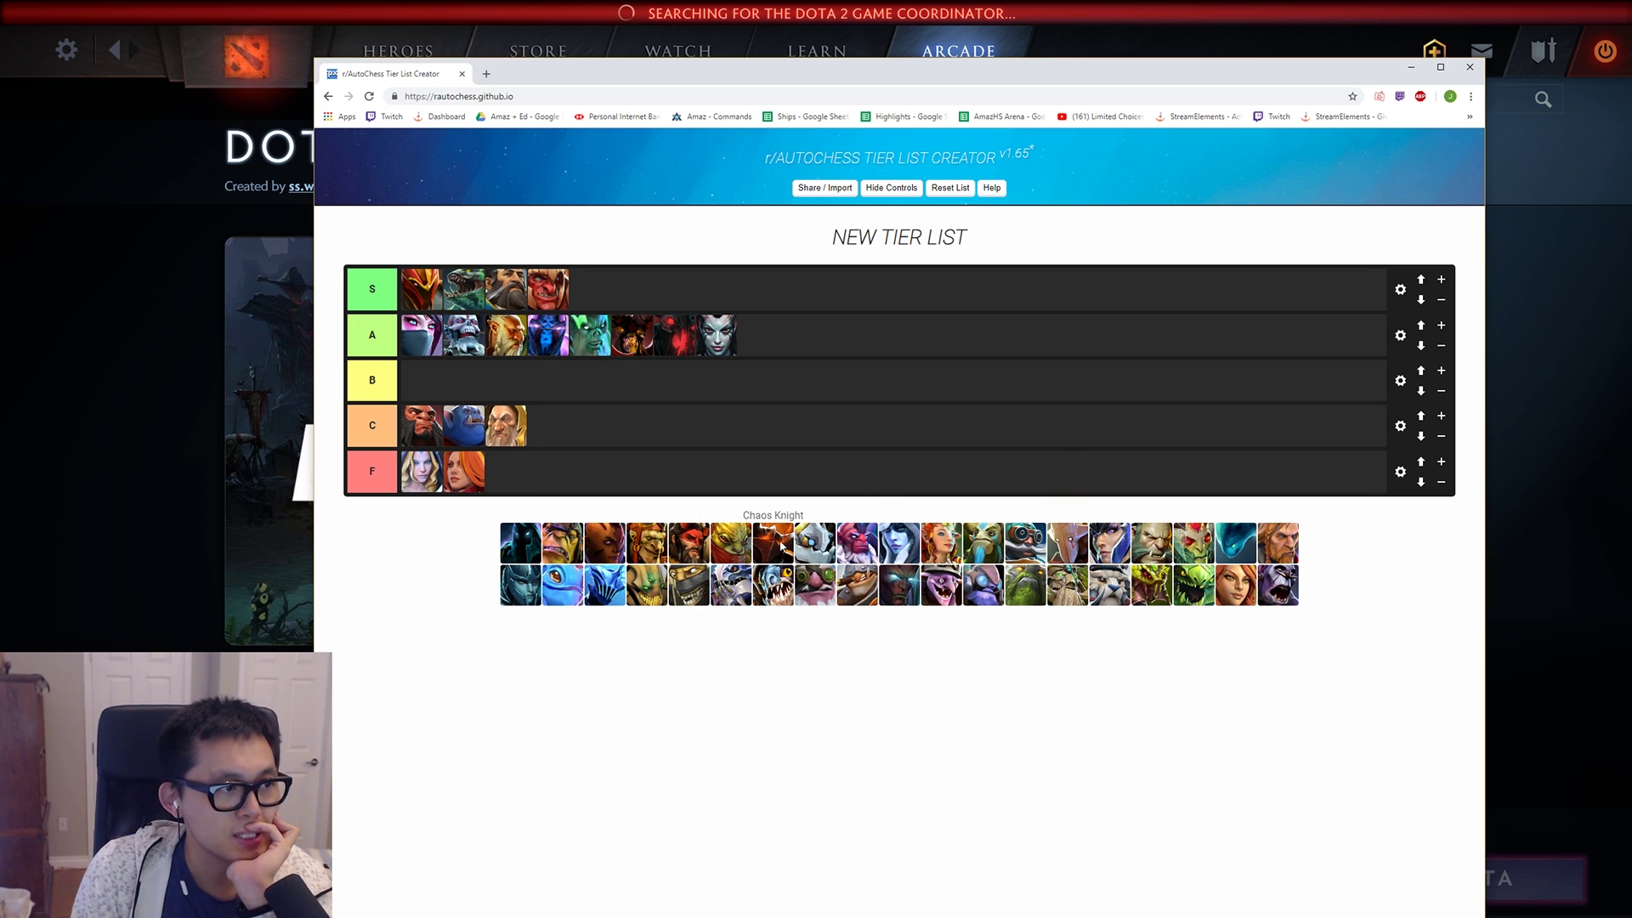
drag(770, 548, 604, 391)
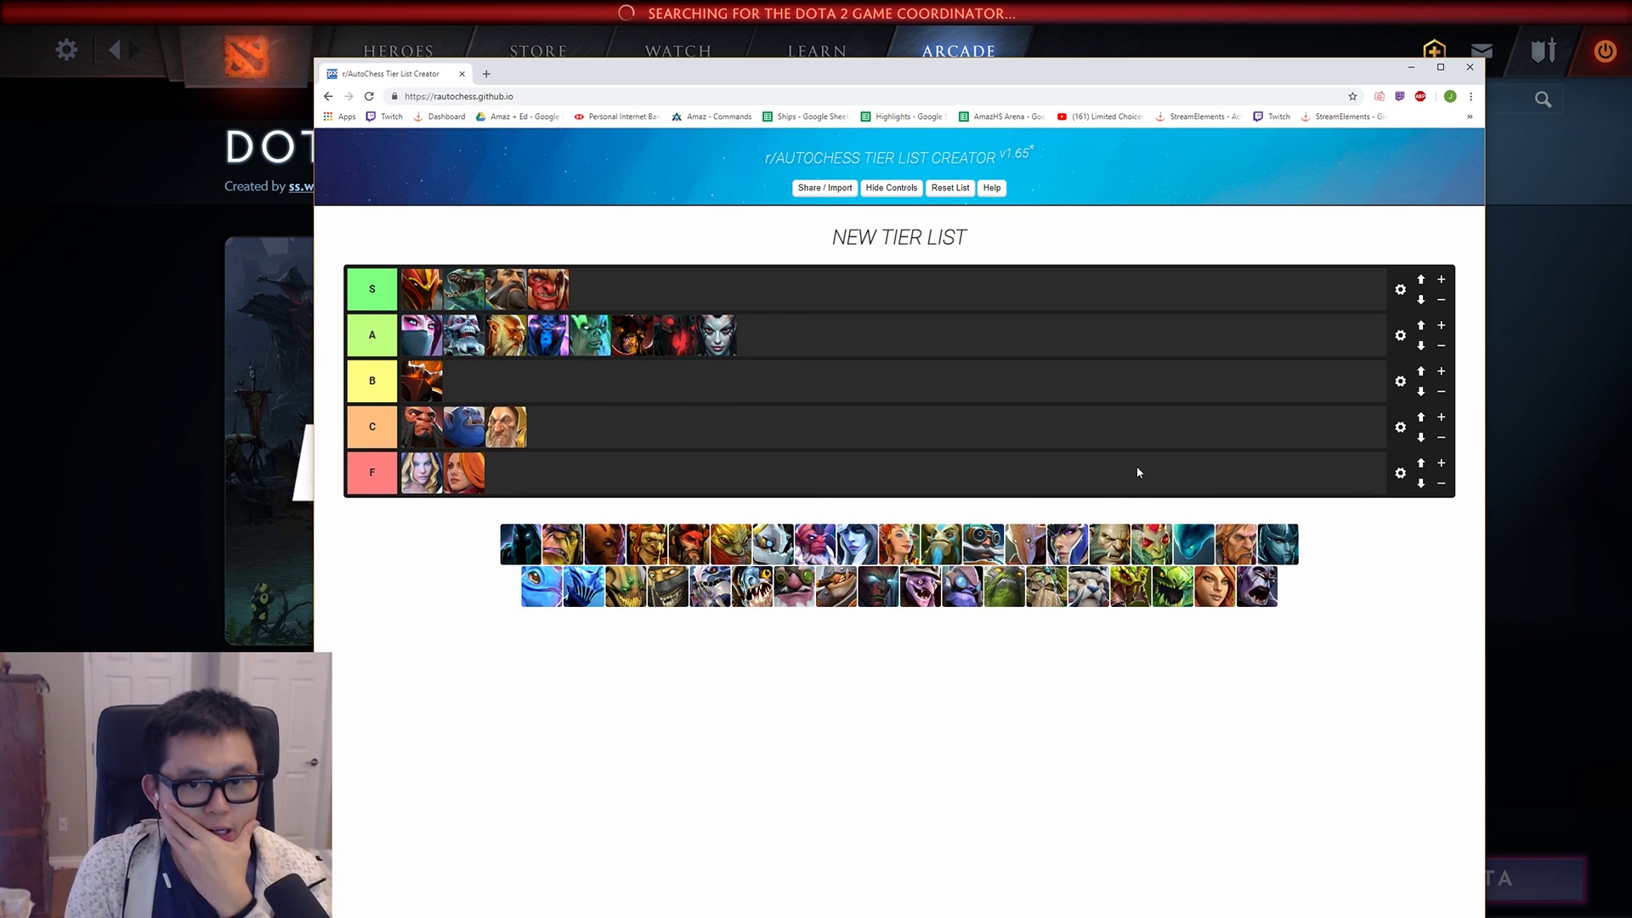
Step: Add the bearded hero, Luna and one more to B, a fourth hero to C, and Lycan to A
drag(1236, 544, 986, 382)
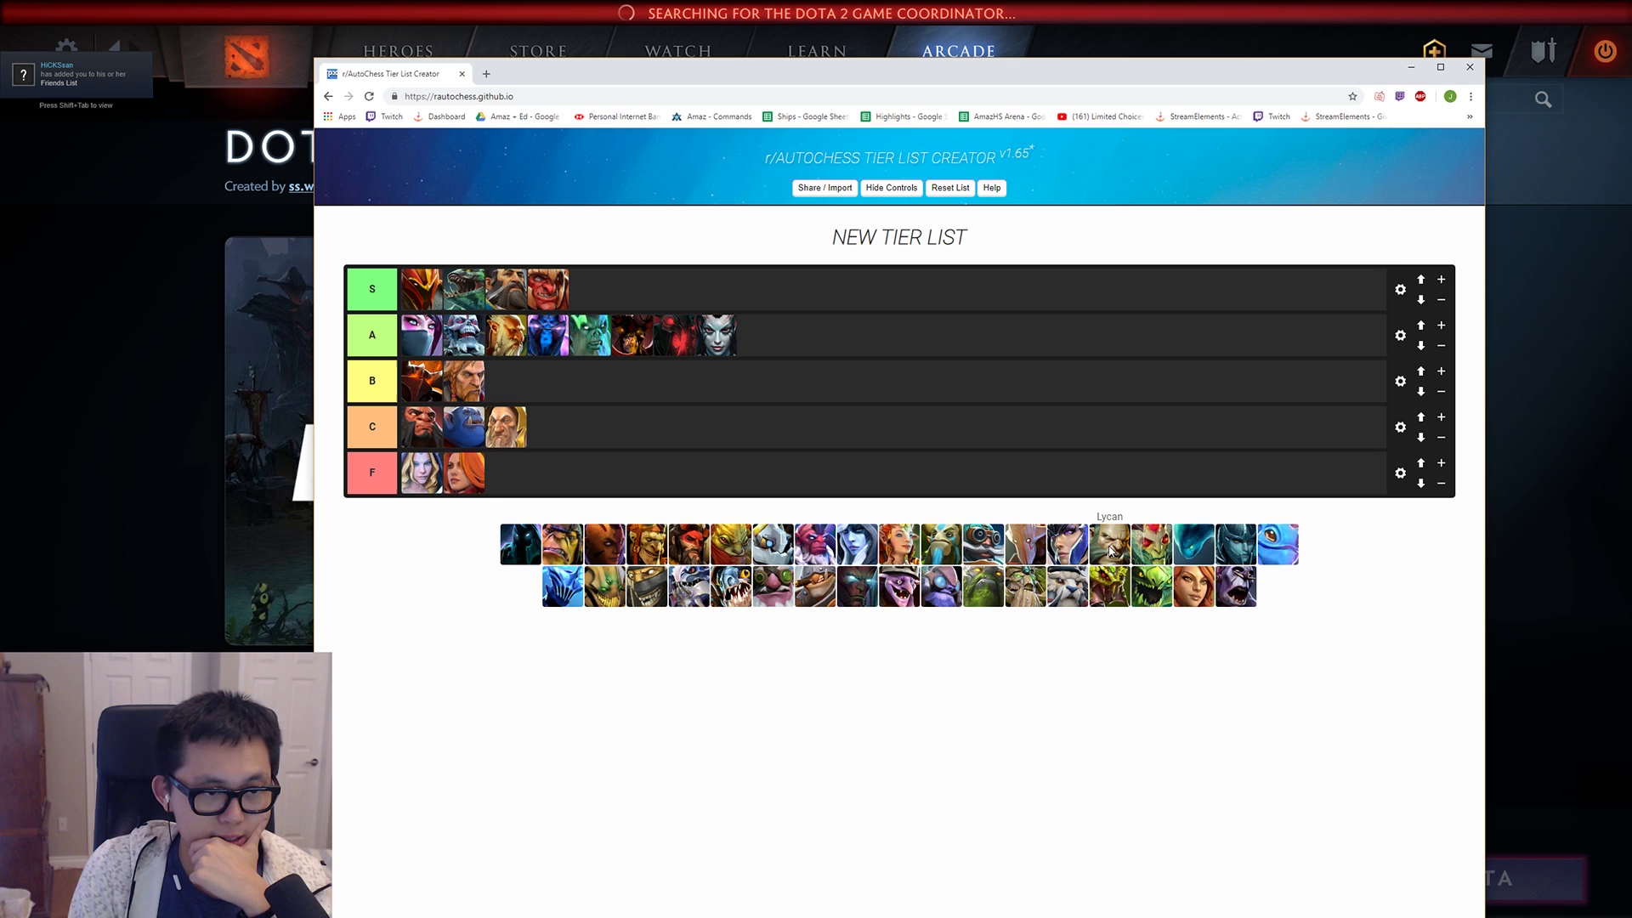
drag(1067, 544, 899, 381)
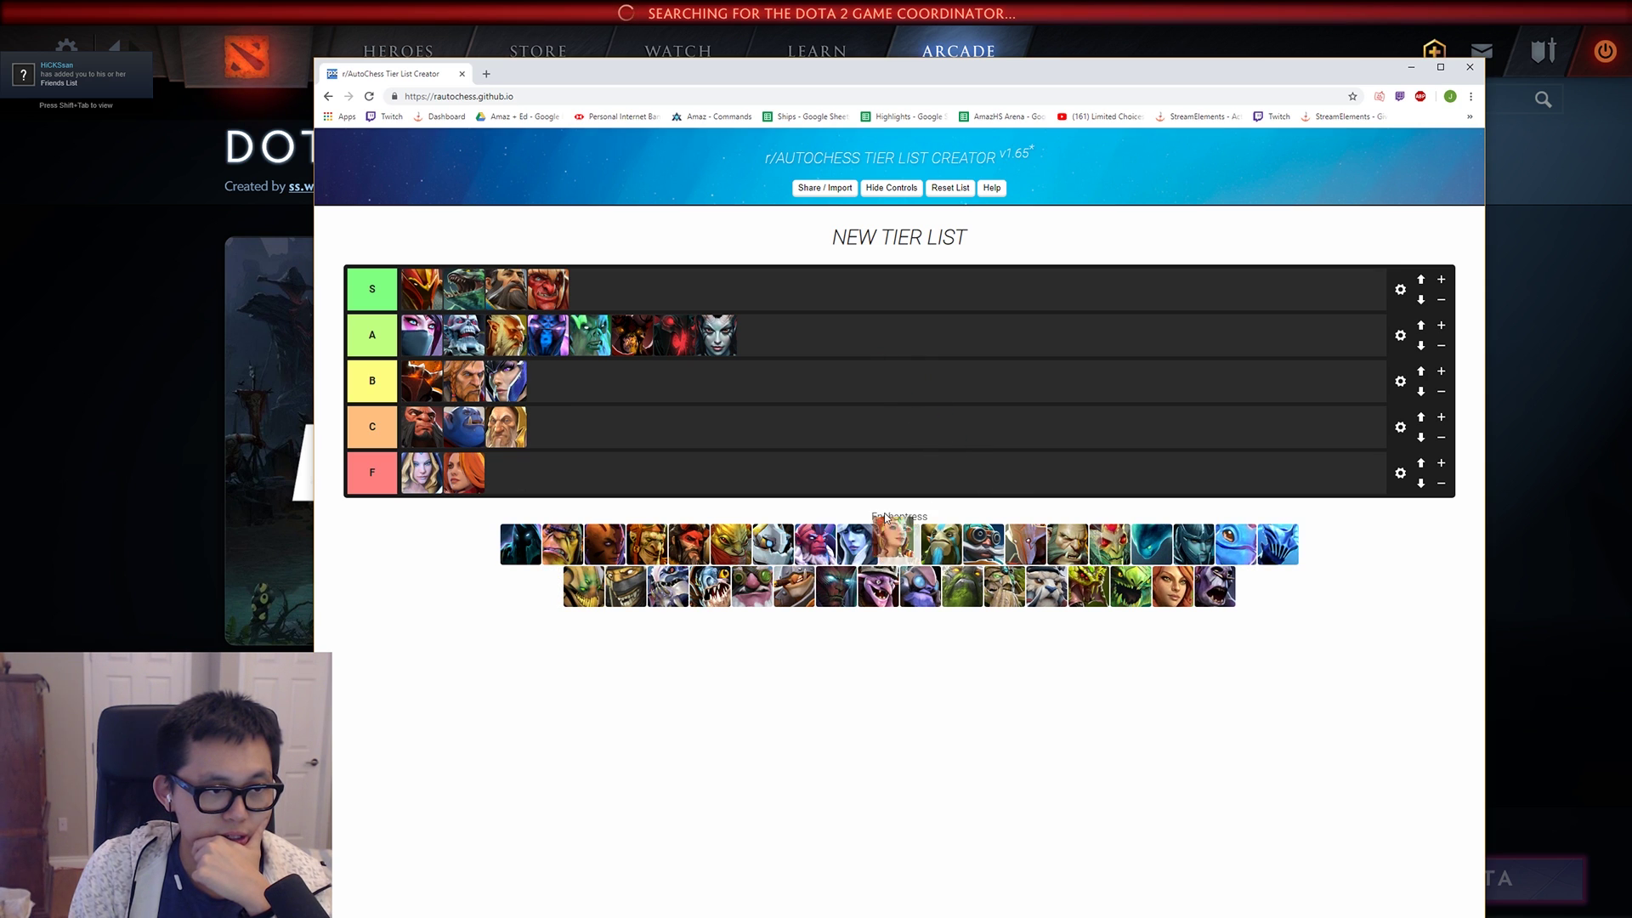
drag(899, 544, 551, 382)
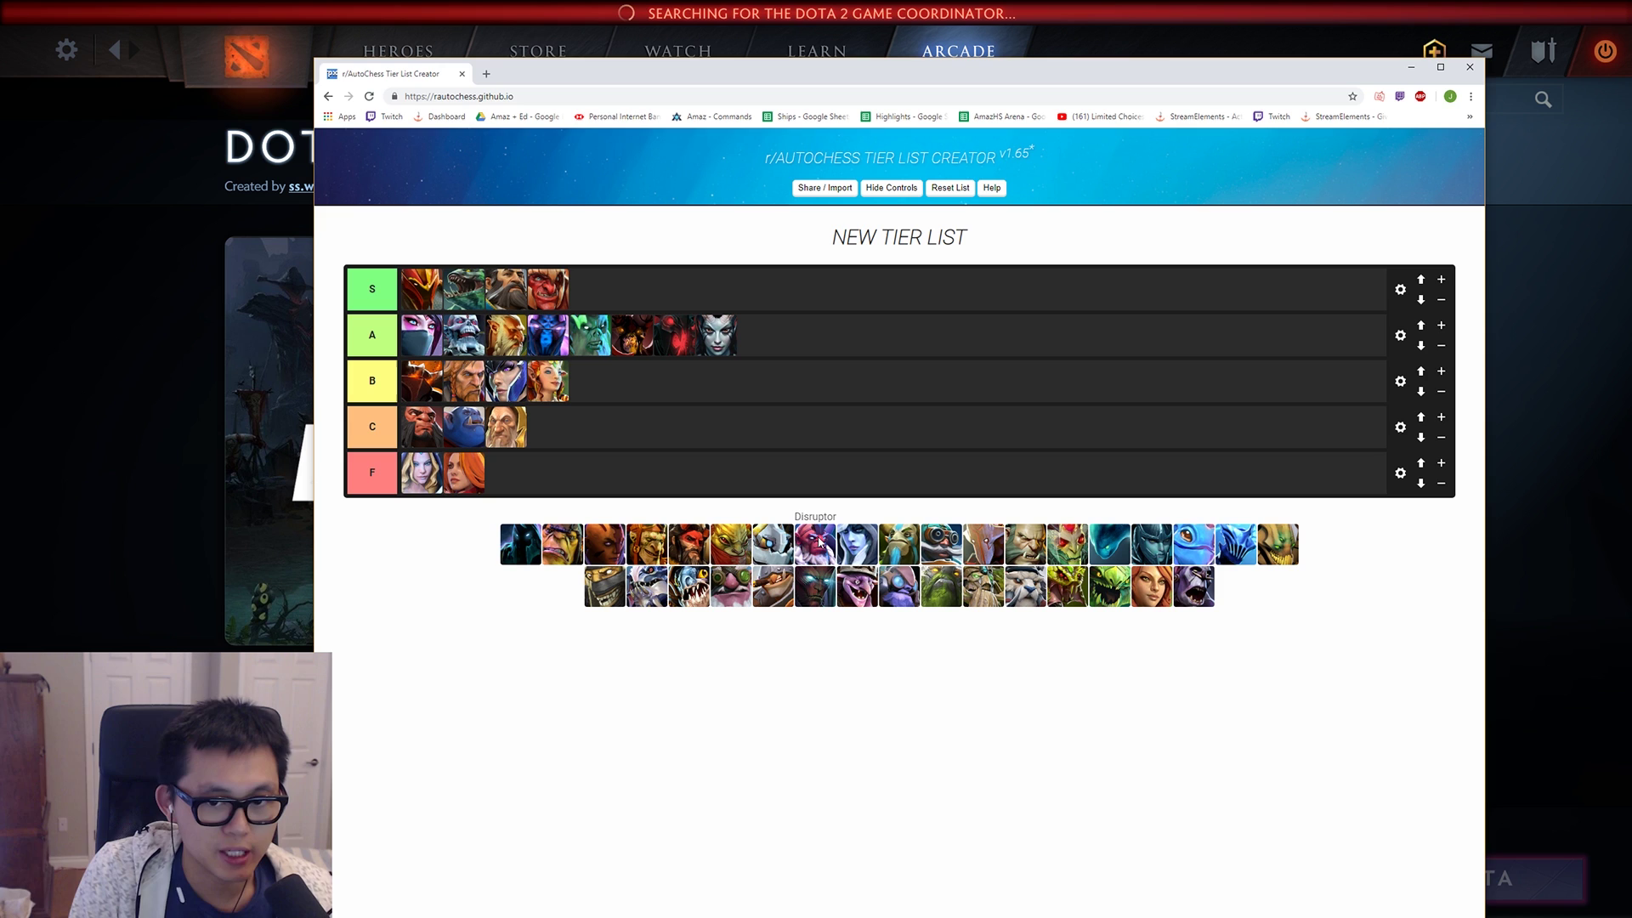
drag(1152, 544, 980, 647)
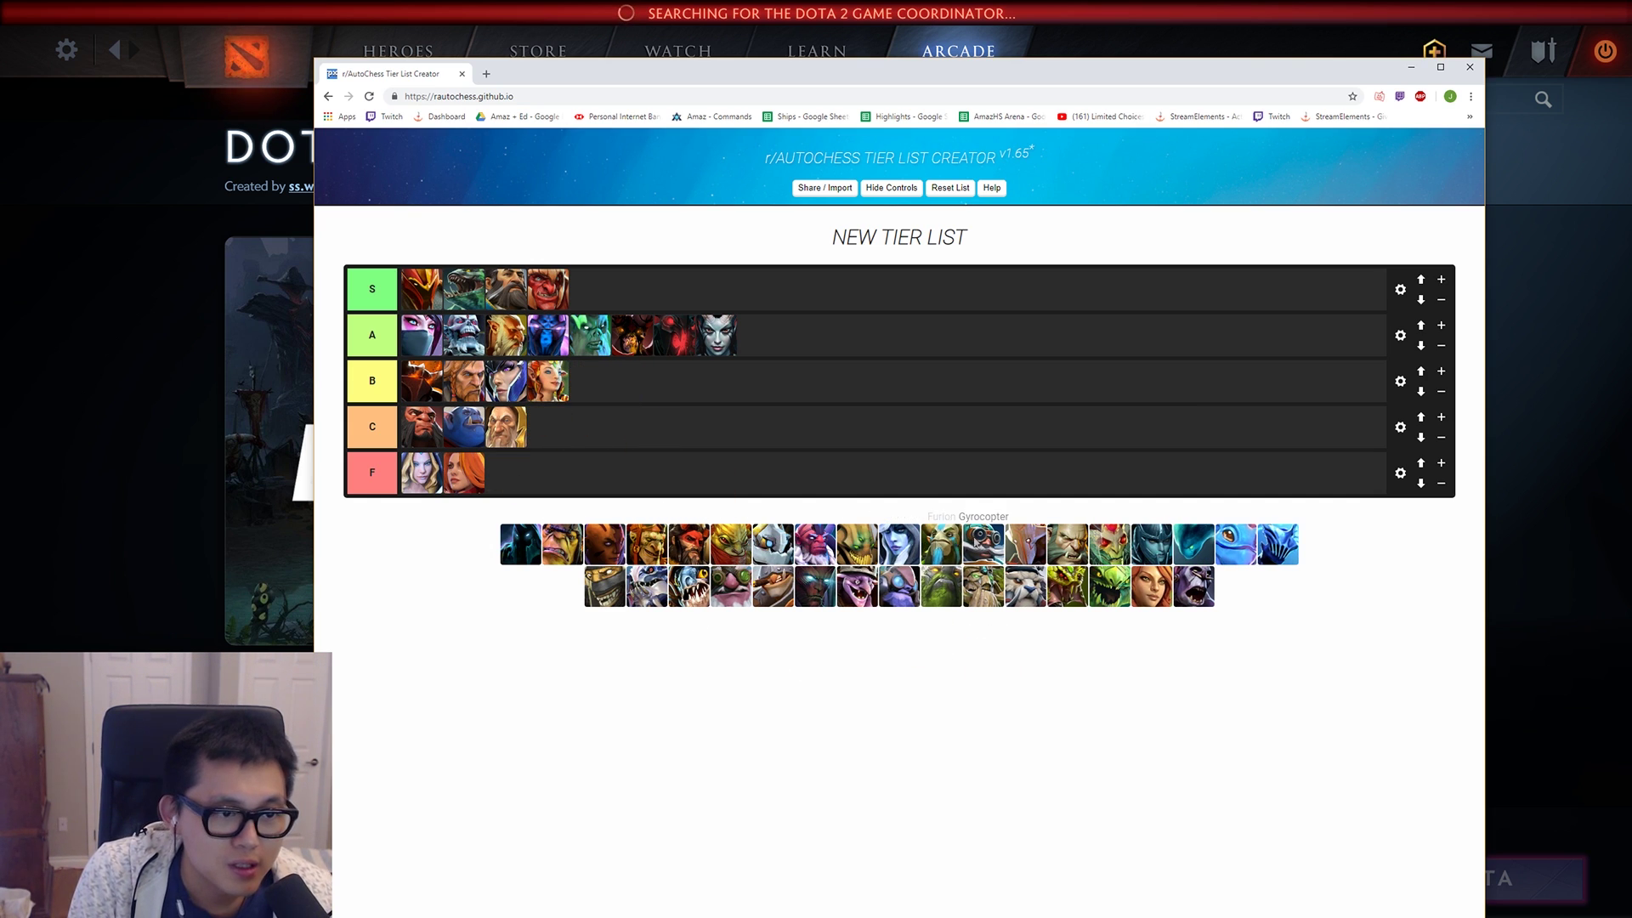
drag(941, 544, 553, 429)
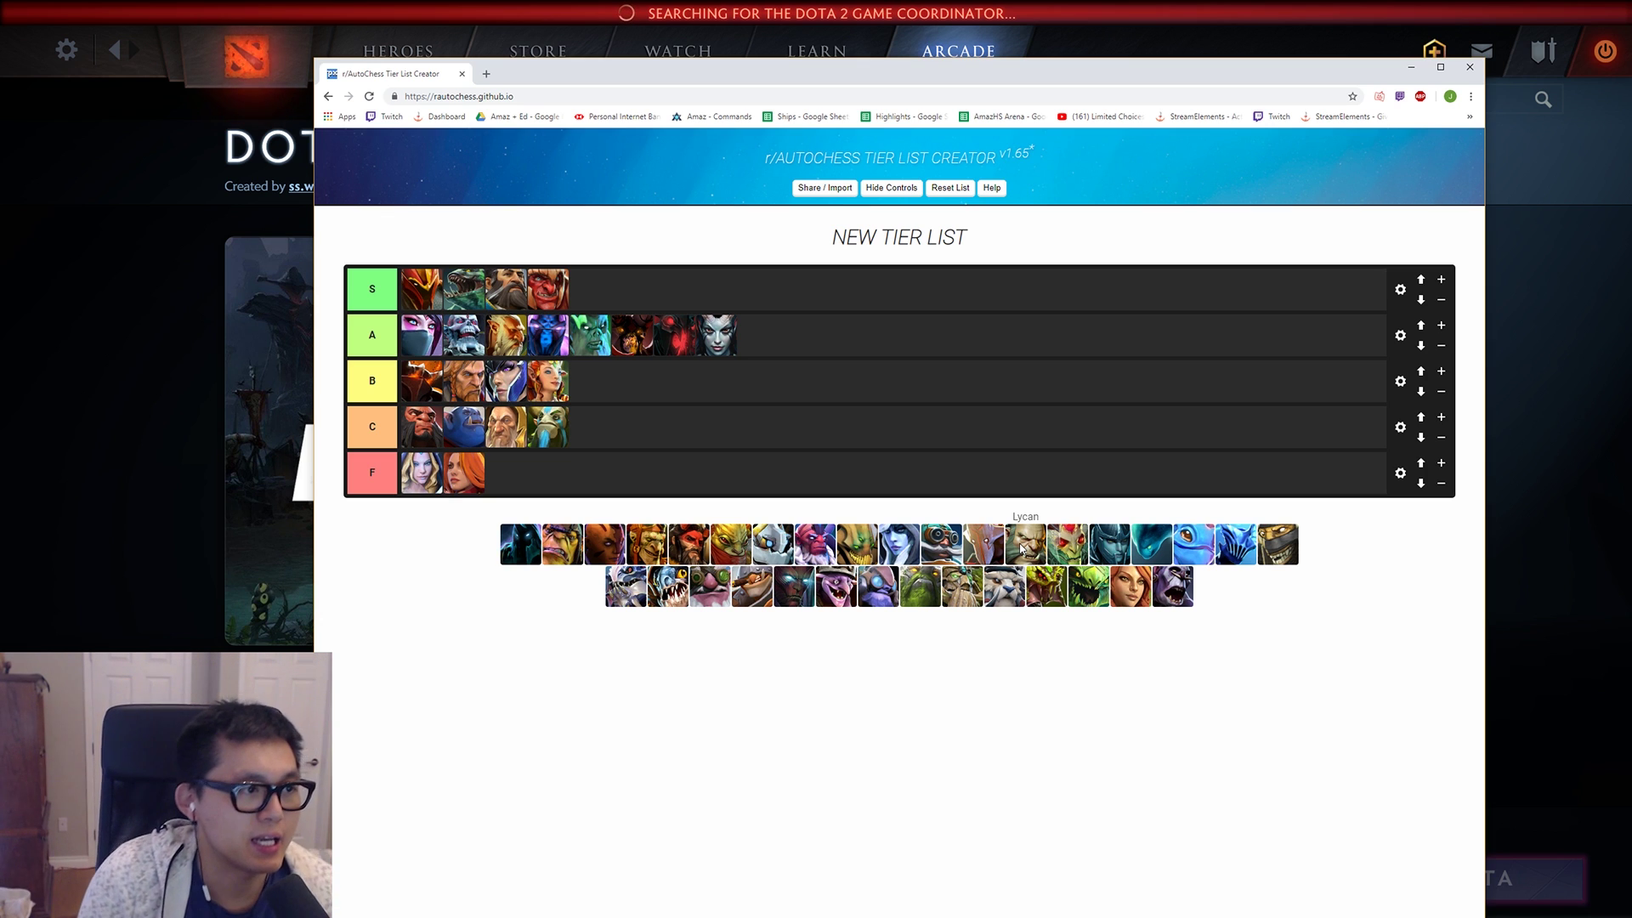
drag(1022, 548, 849, 344)
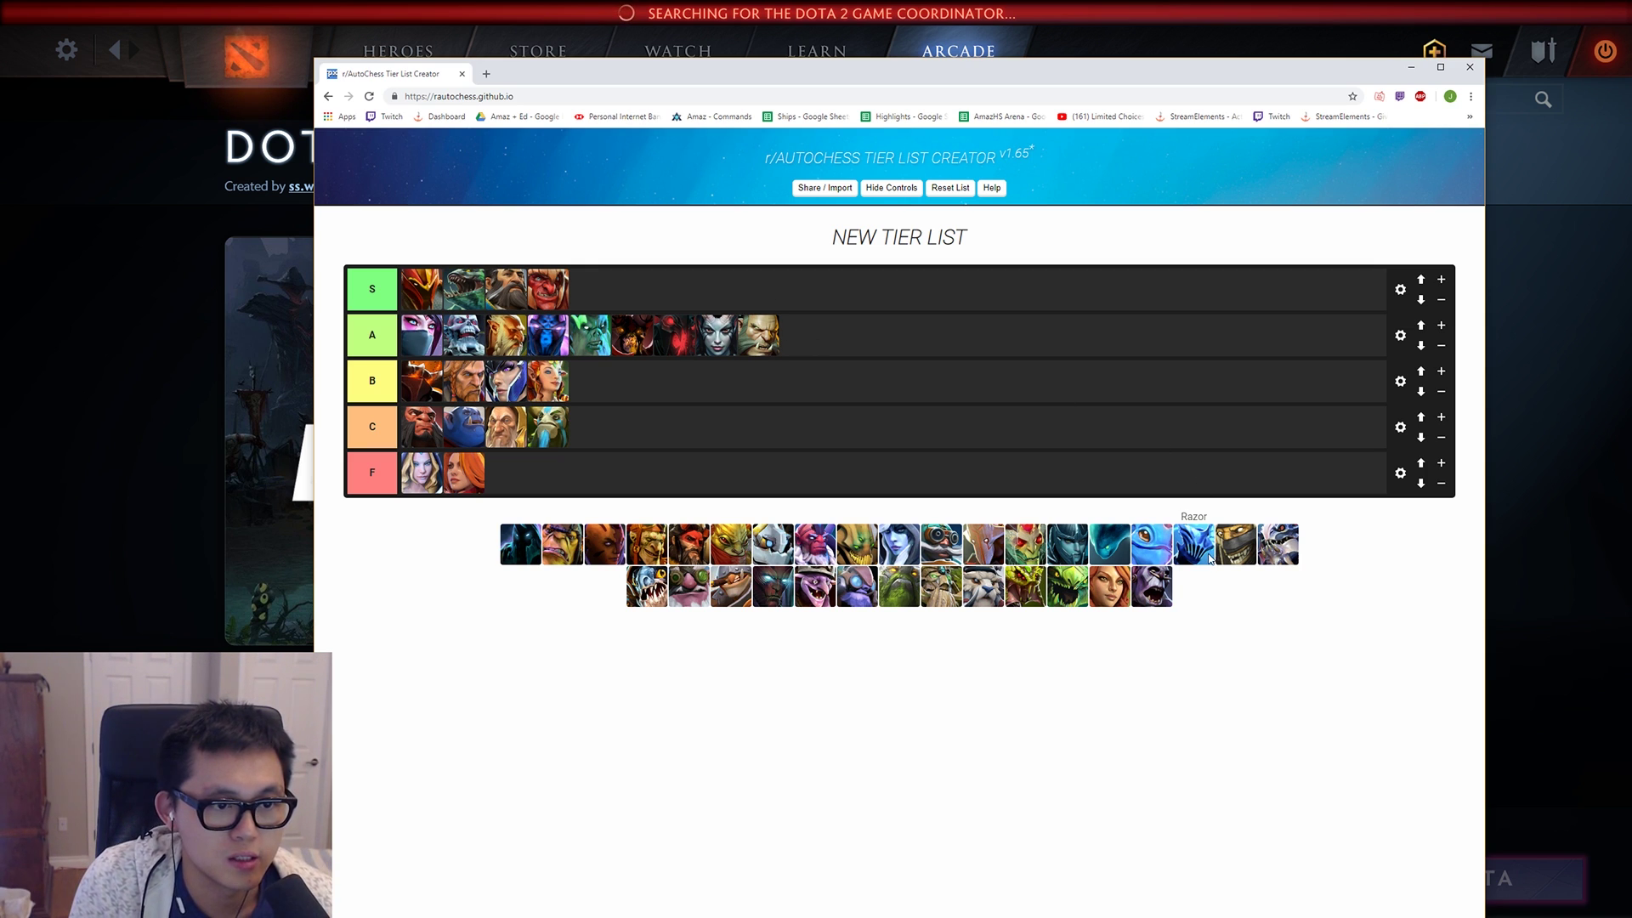
Step: Place Razor in A, Slark in B, Slardar in C and Sniper in F
drag(1209, 557, 922, 332)
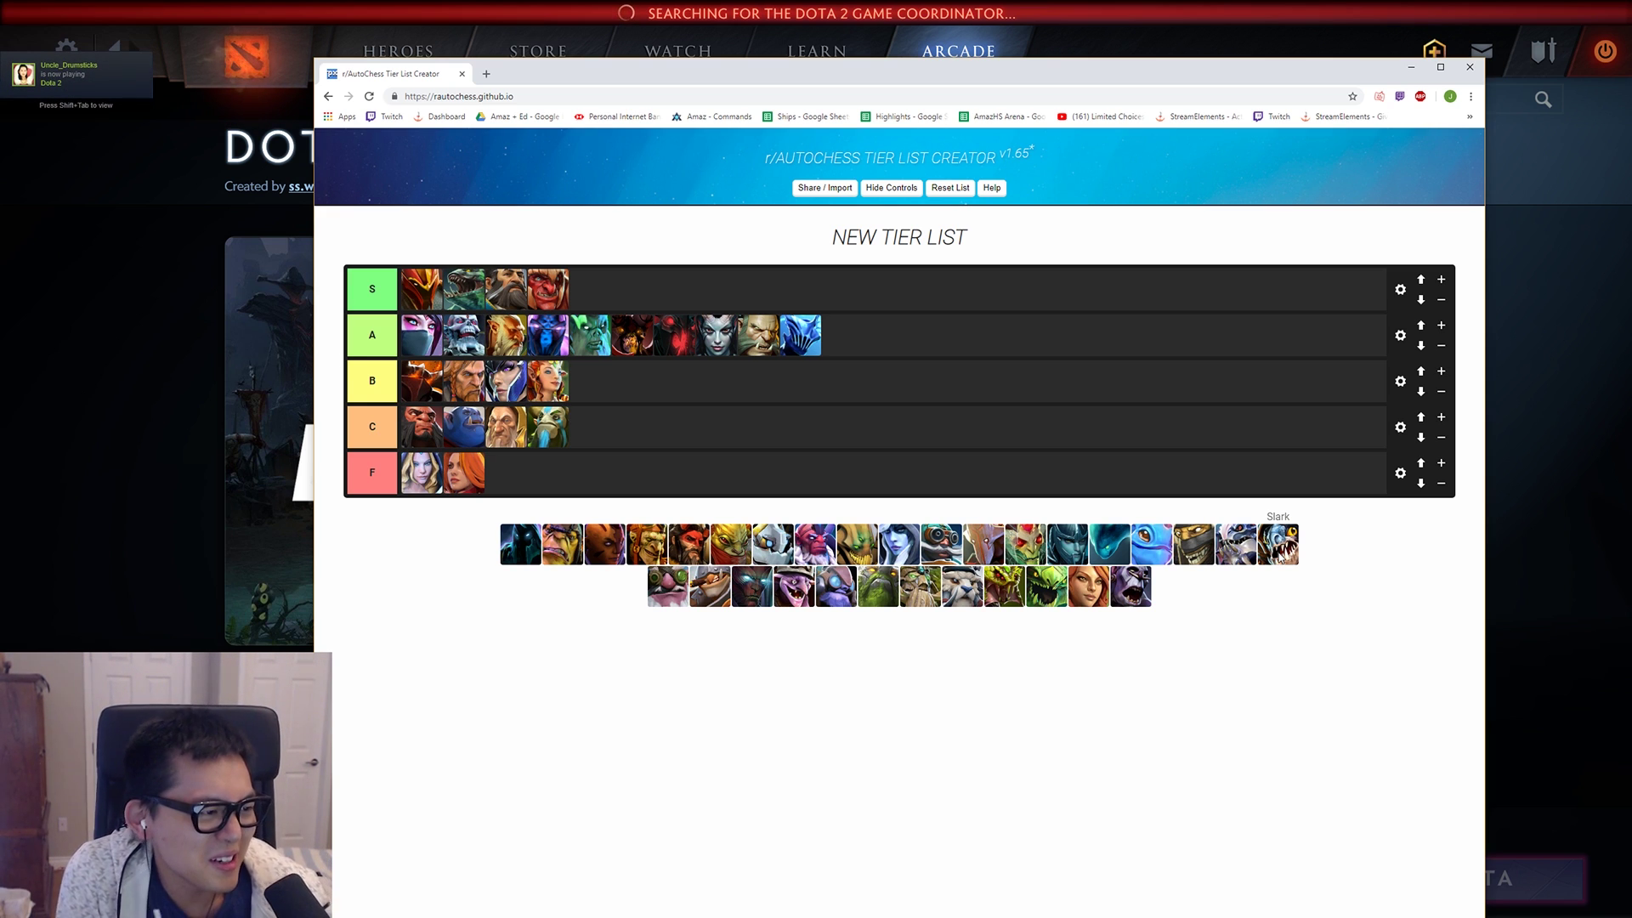
drag(1278, 544, 1099, 399)
drag(1068, 586, 935, 434)
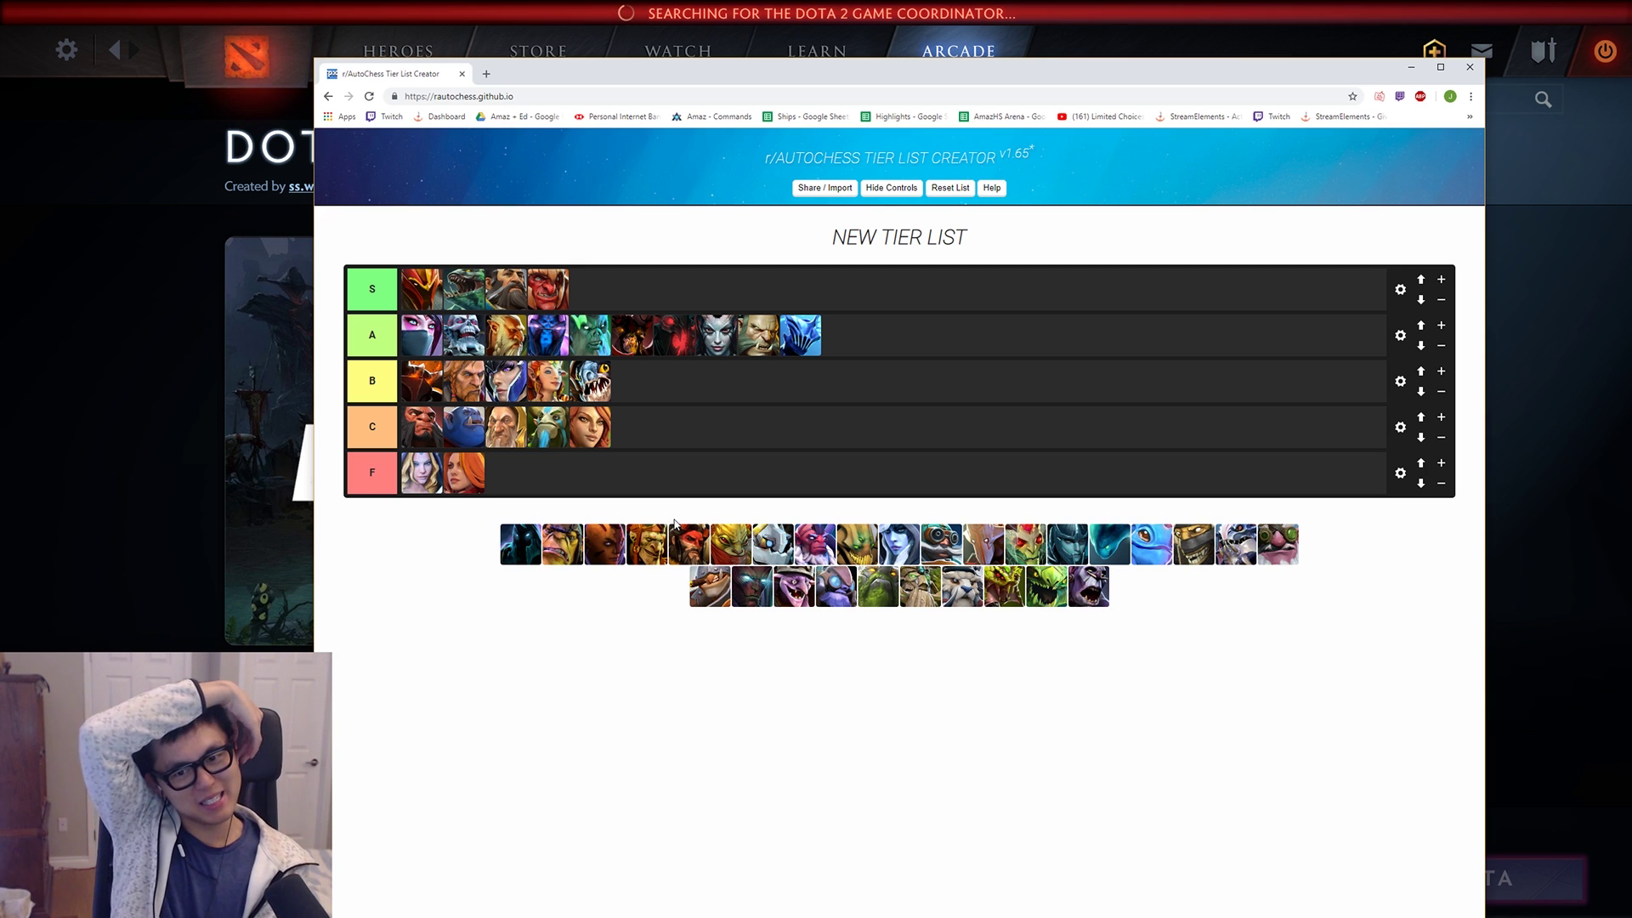
drag(676, 522, 665, 438)
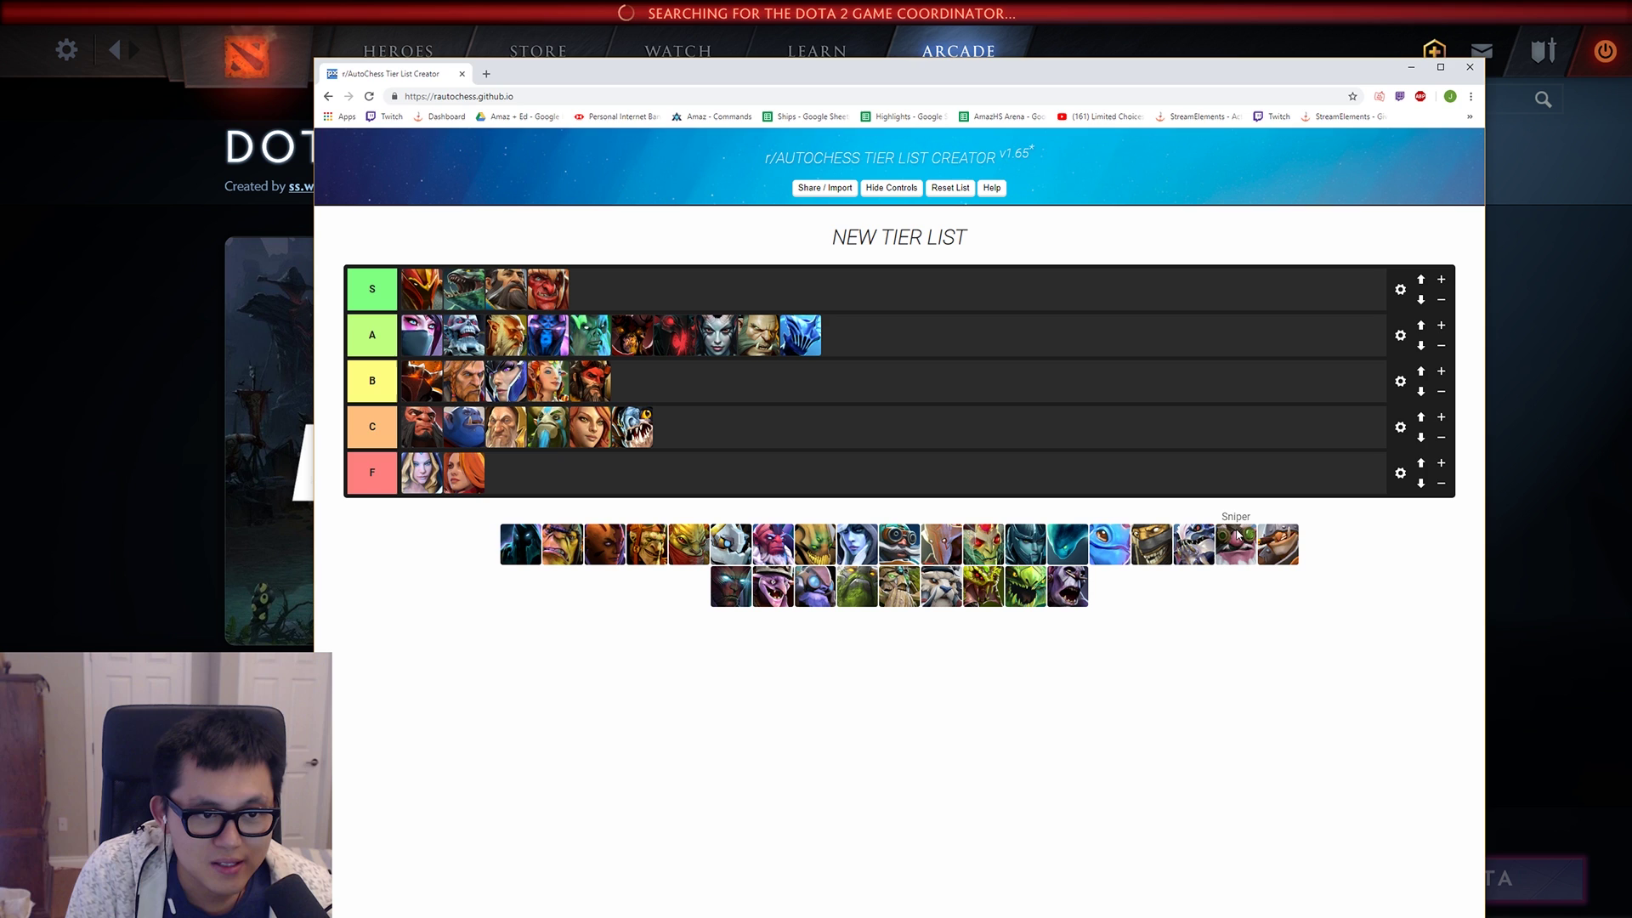
drag(1243, 551, 506, 473)
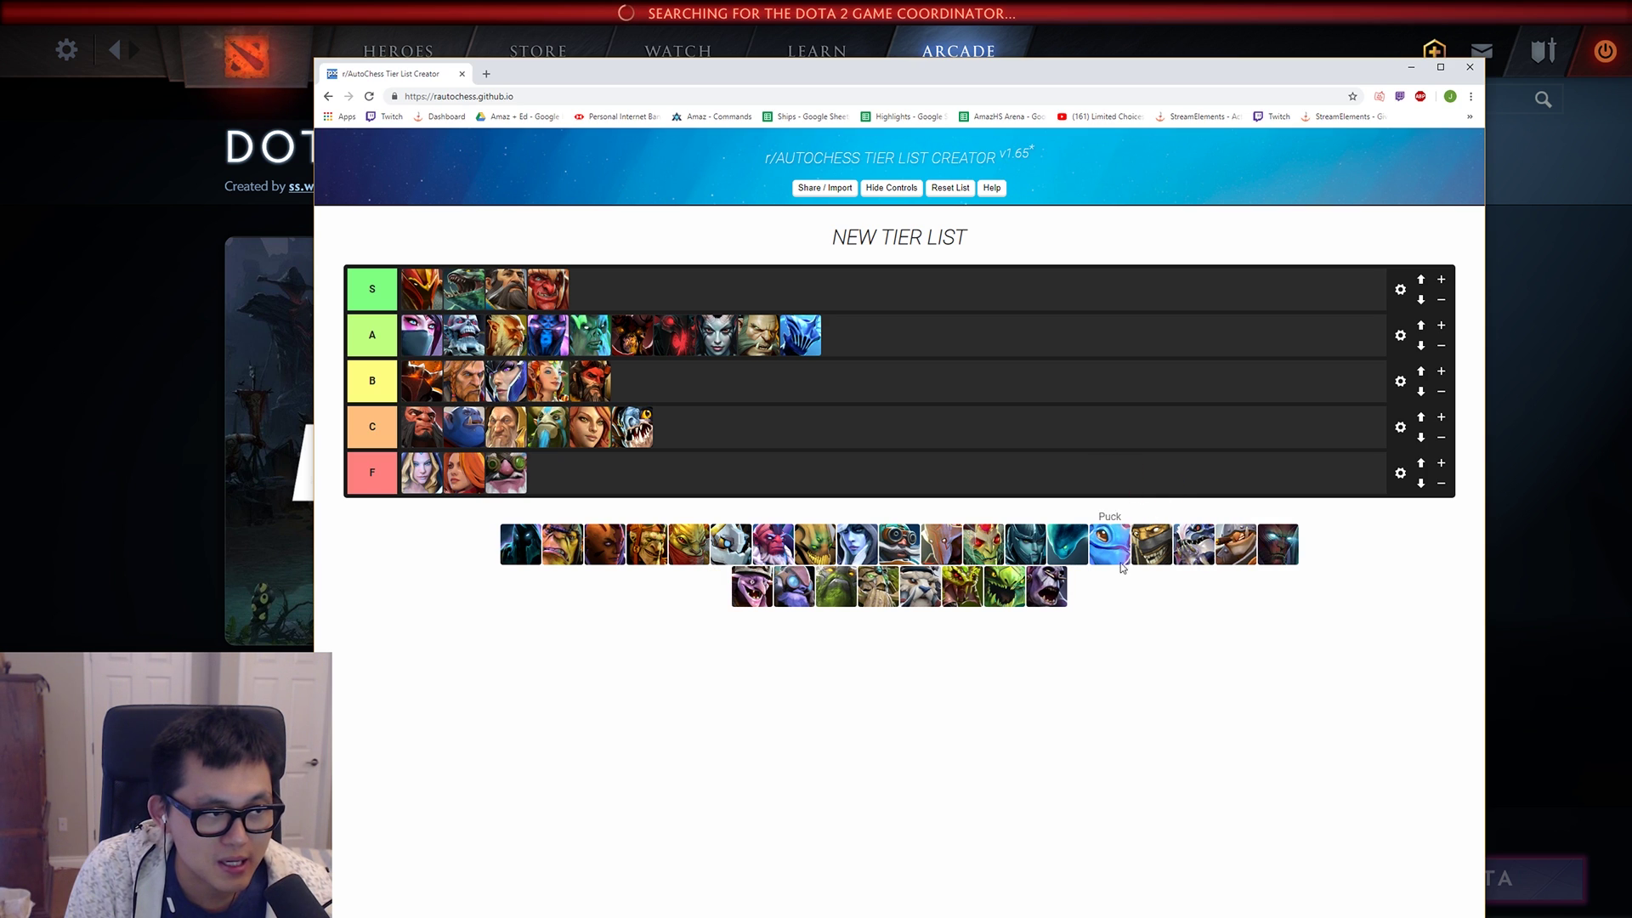
drag(1239, 548, 1193, 546)
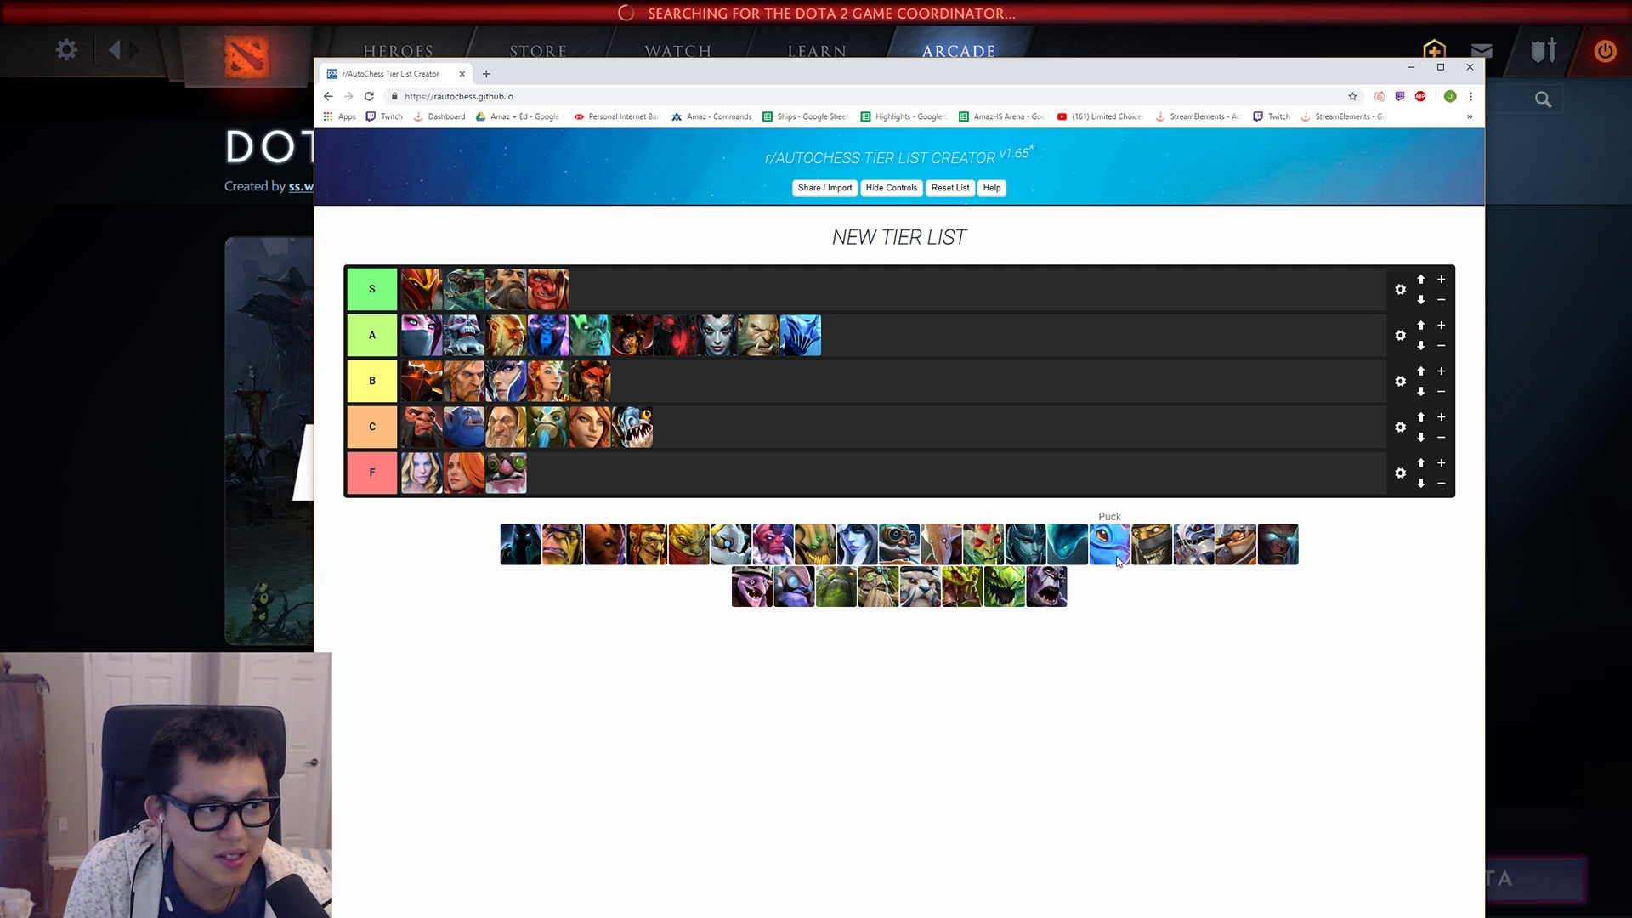
Step: Try Phantom Assassin in C, put Abaddon and Drow Ranger in B, and Anti-Mage plus another hero in C
drag(1025, 544, 990, 425)
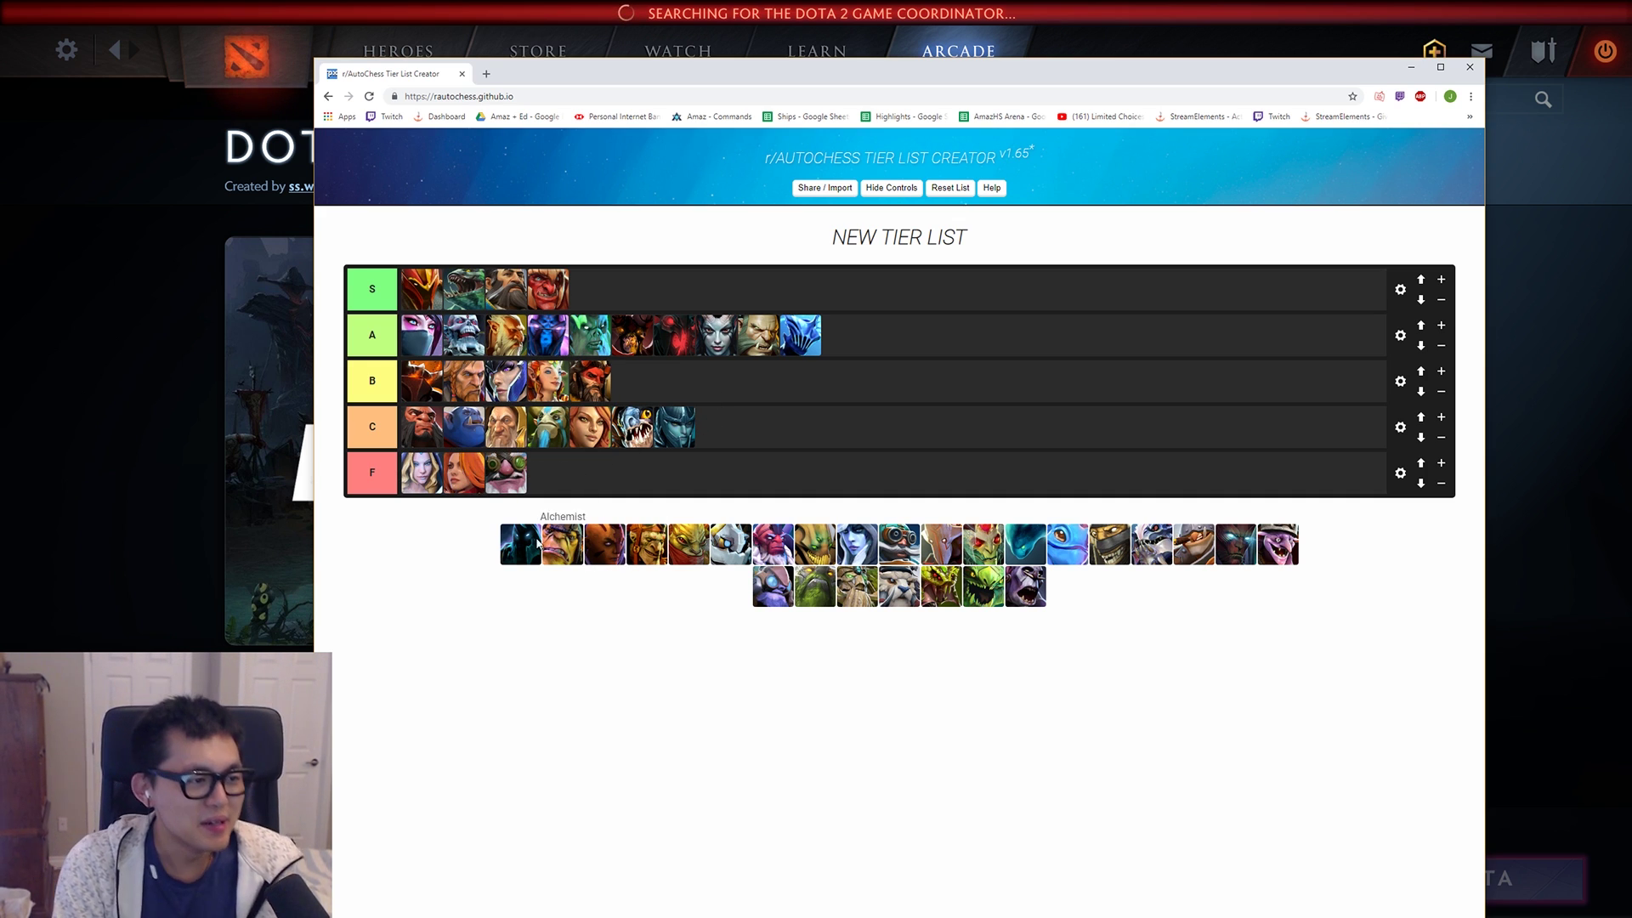
drag(524, 546, 671, 371)
drag(814, 544, 680, 381)
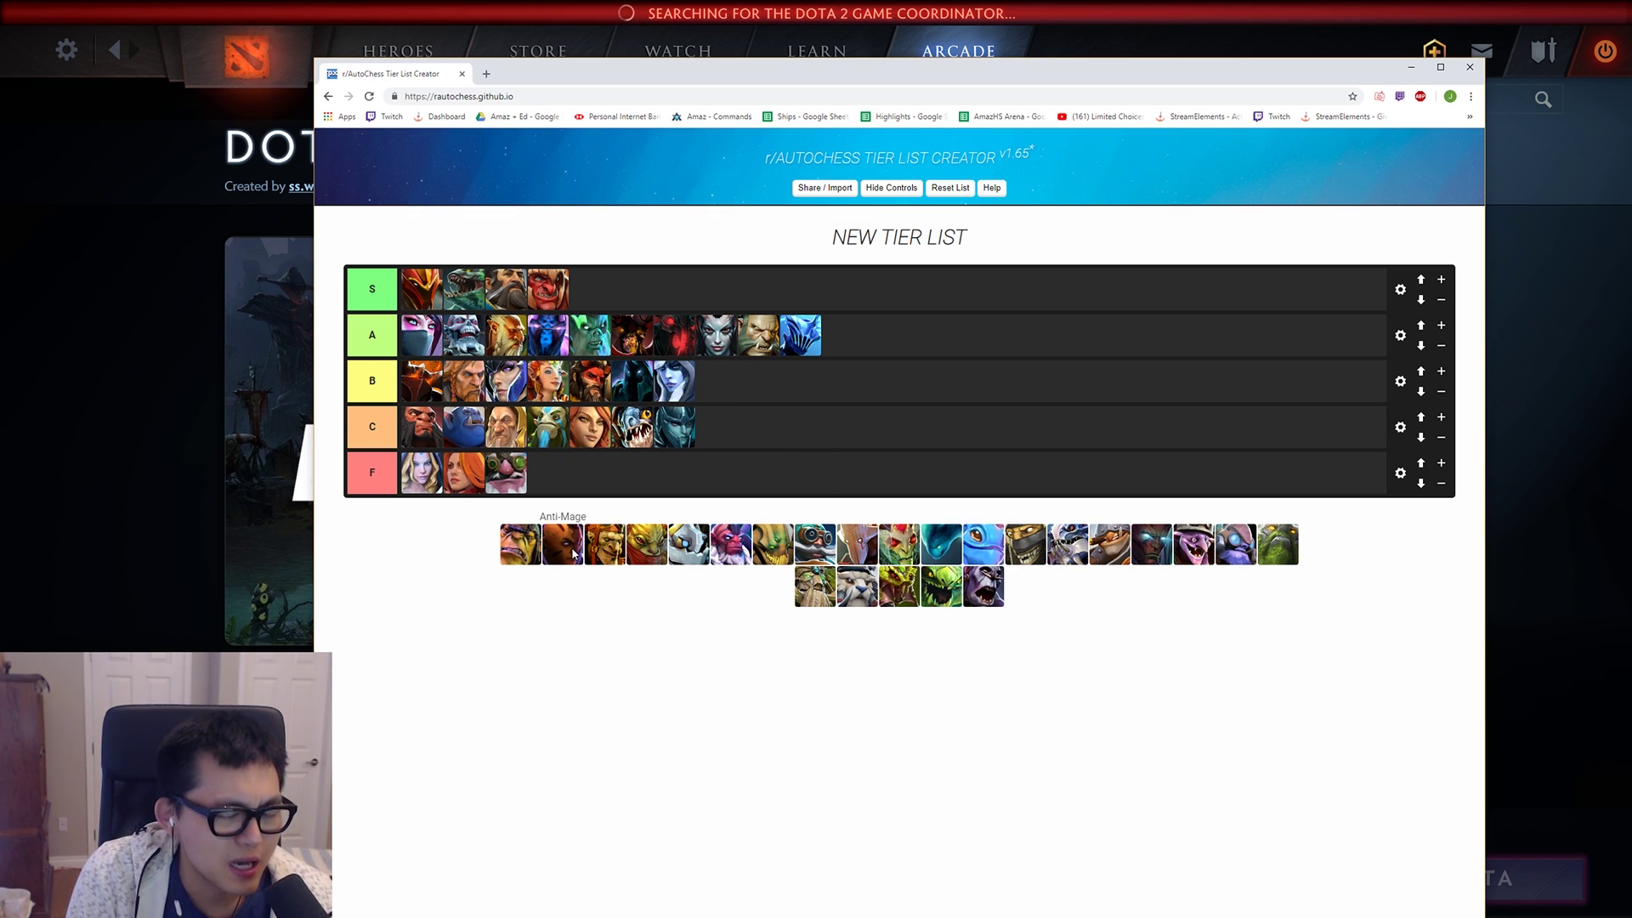
drag(574, 553, 763, 446)
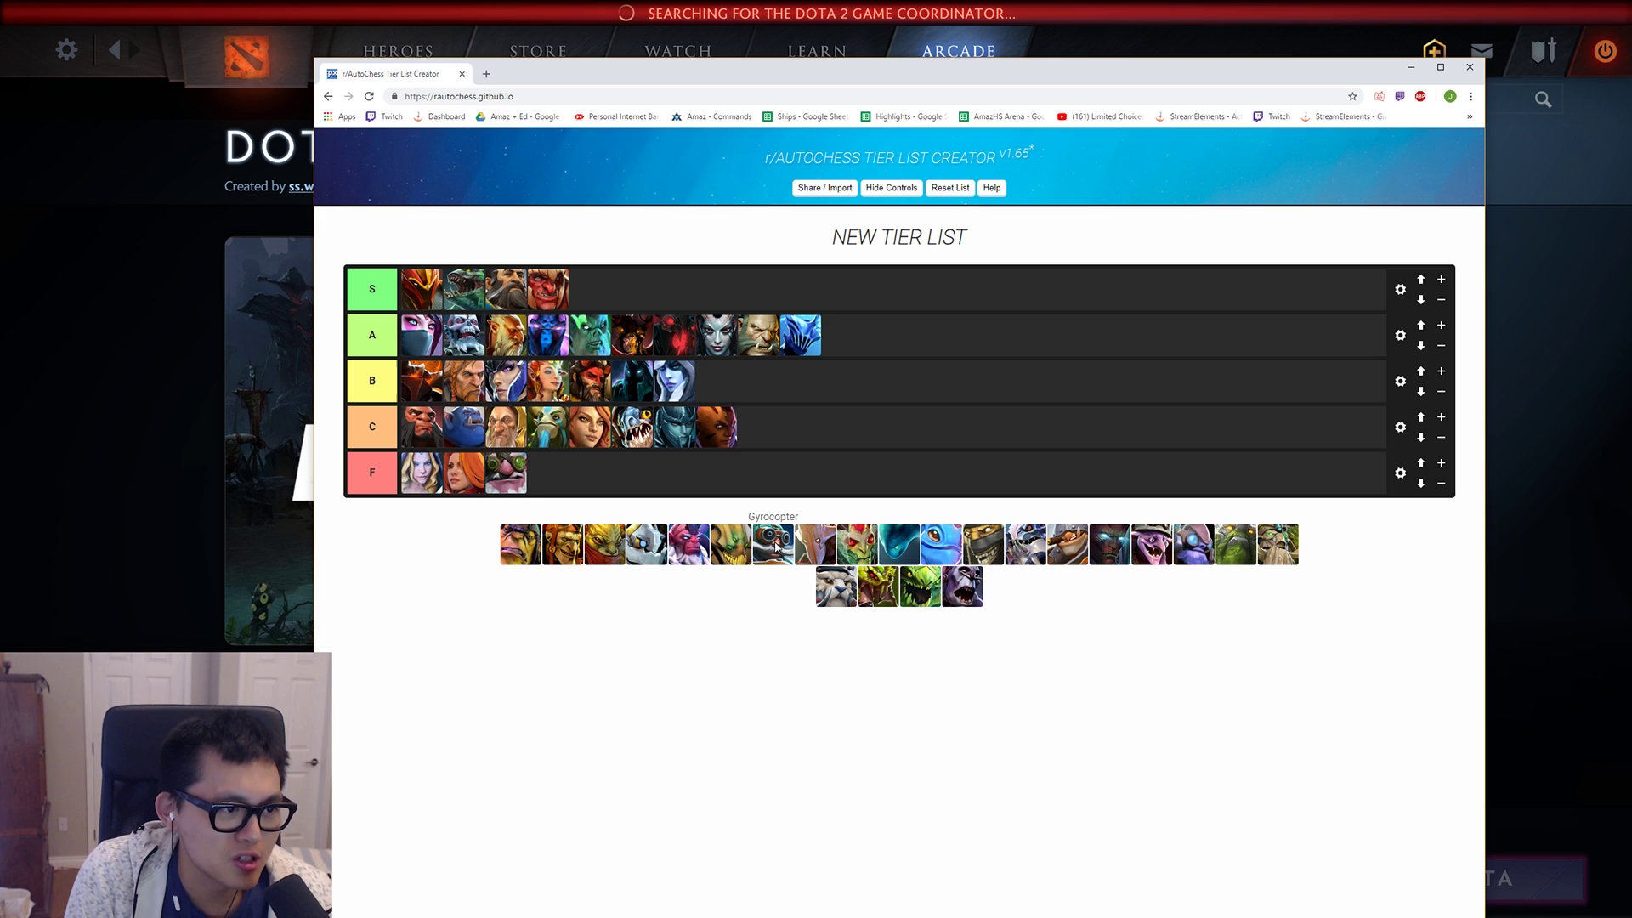
drag(1110, 544, 761, 429)
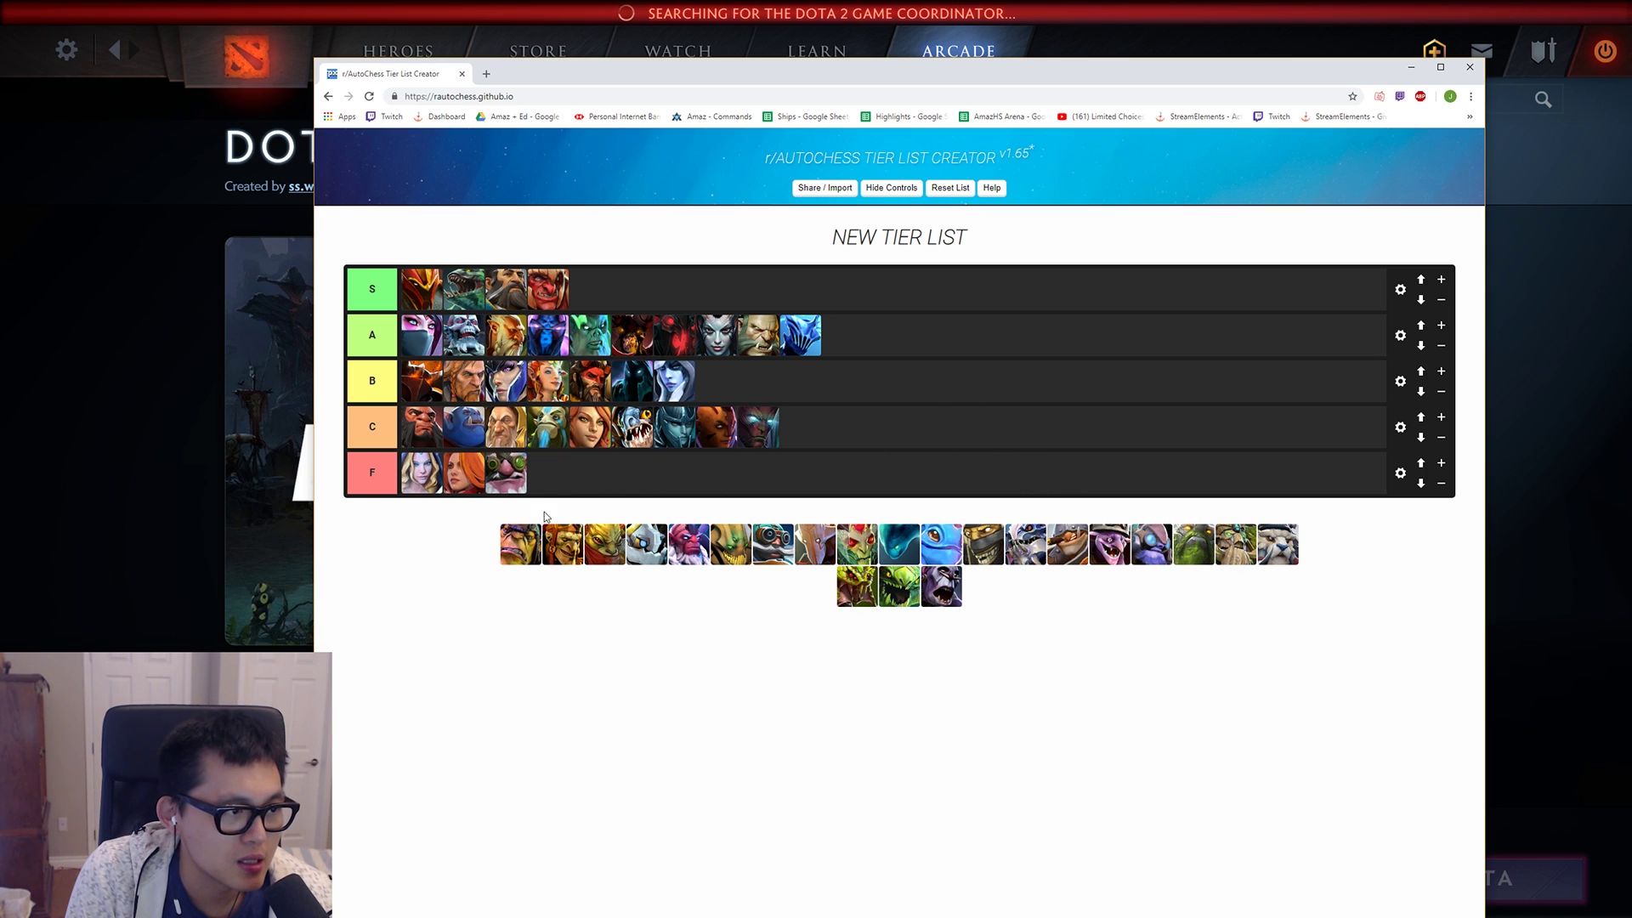
Step: Demote Drow Ranger and Abaddon from B to C, and place the white lion hero in B
drag(674, 380, 798, 429)
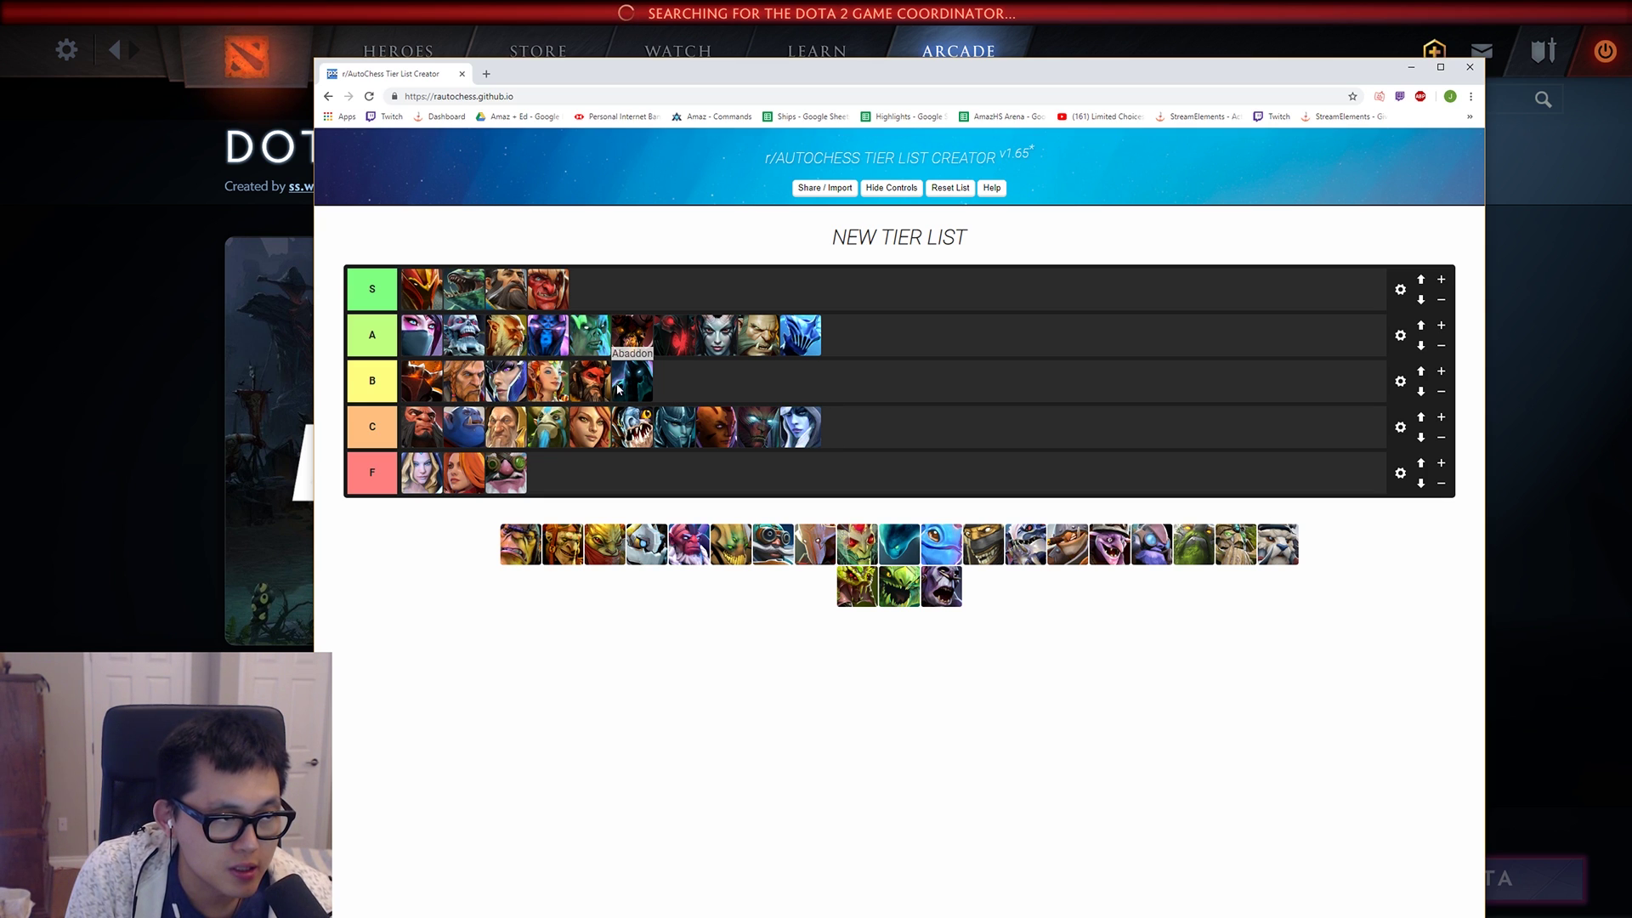
drag(618, 389, 859, 422)
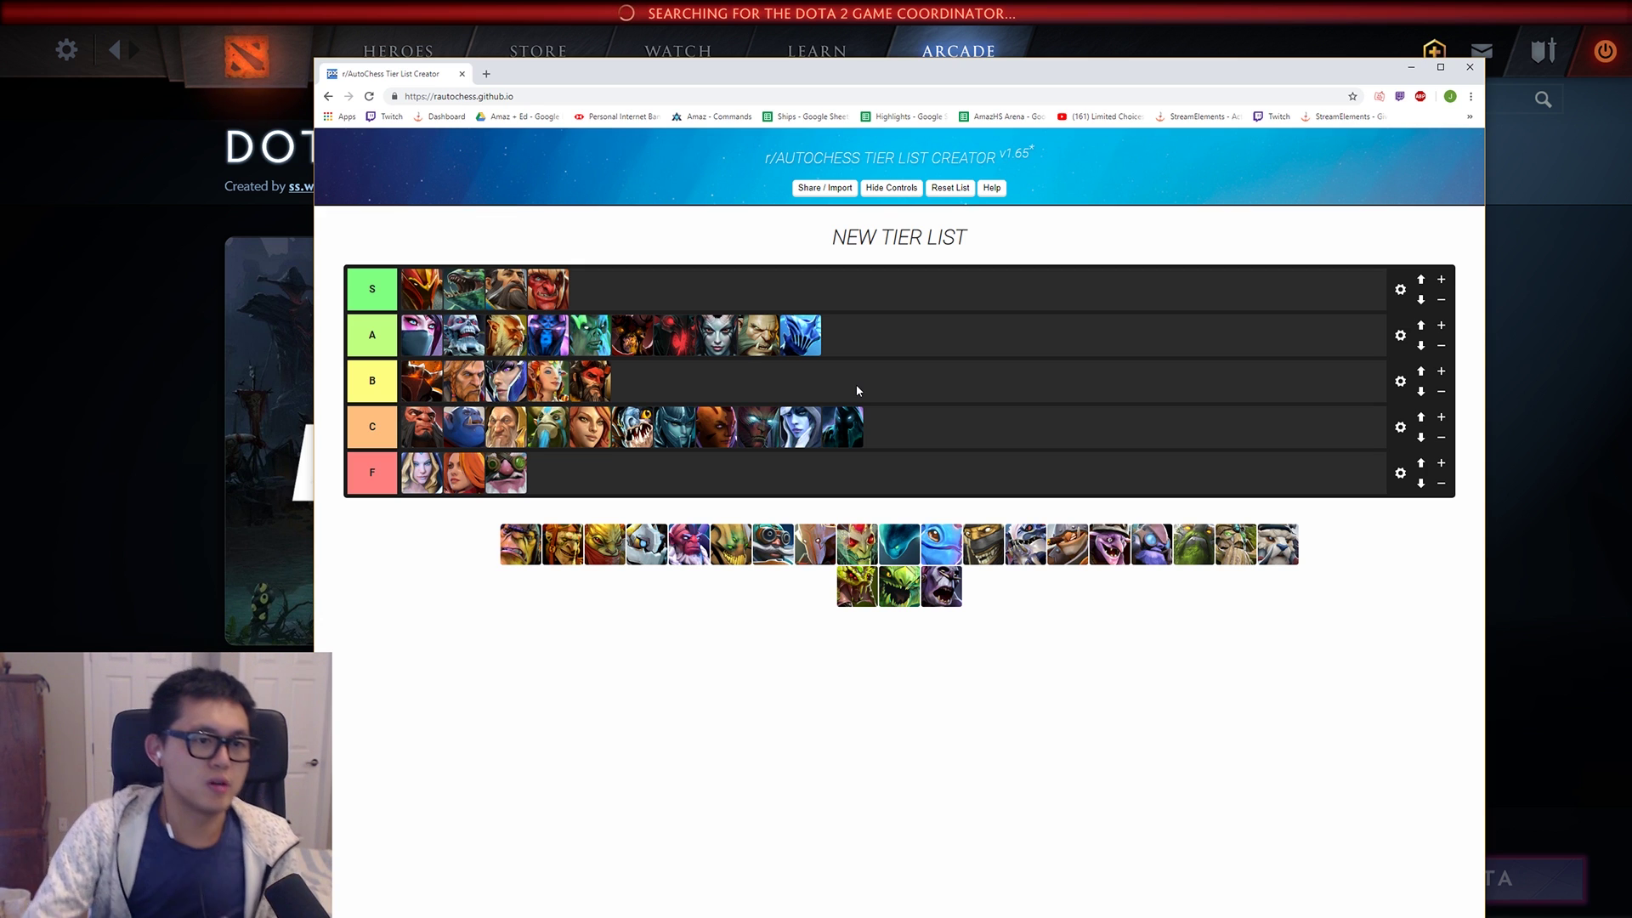
drag(1278, 544, 974, 369)
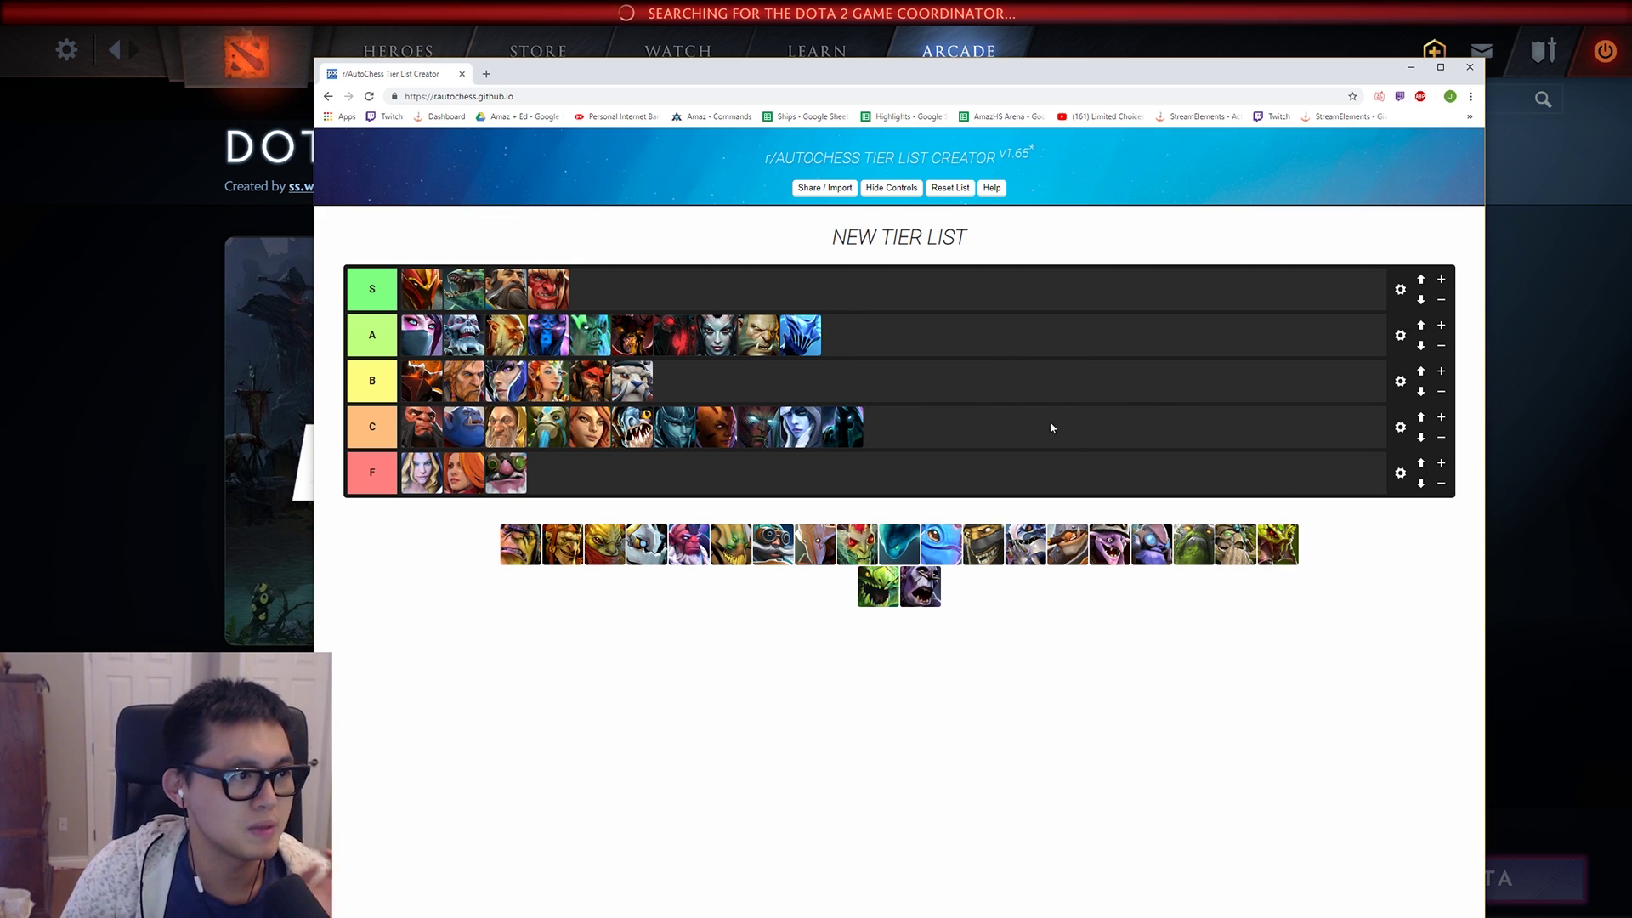
drag(1234, 551, 1299, 527)
Step: Insert an empty NEW tier below A, then put the dark-green hero in F and the green hero in A
click(1441, 328)
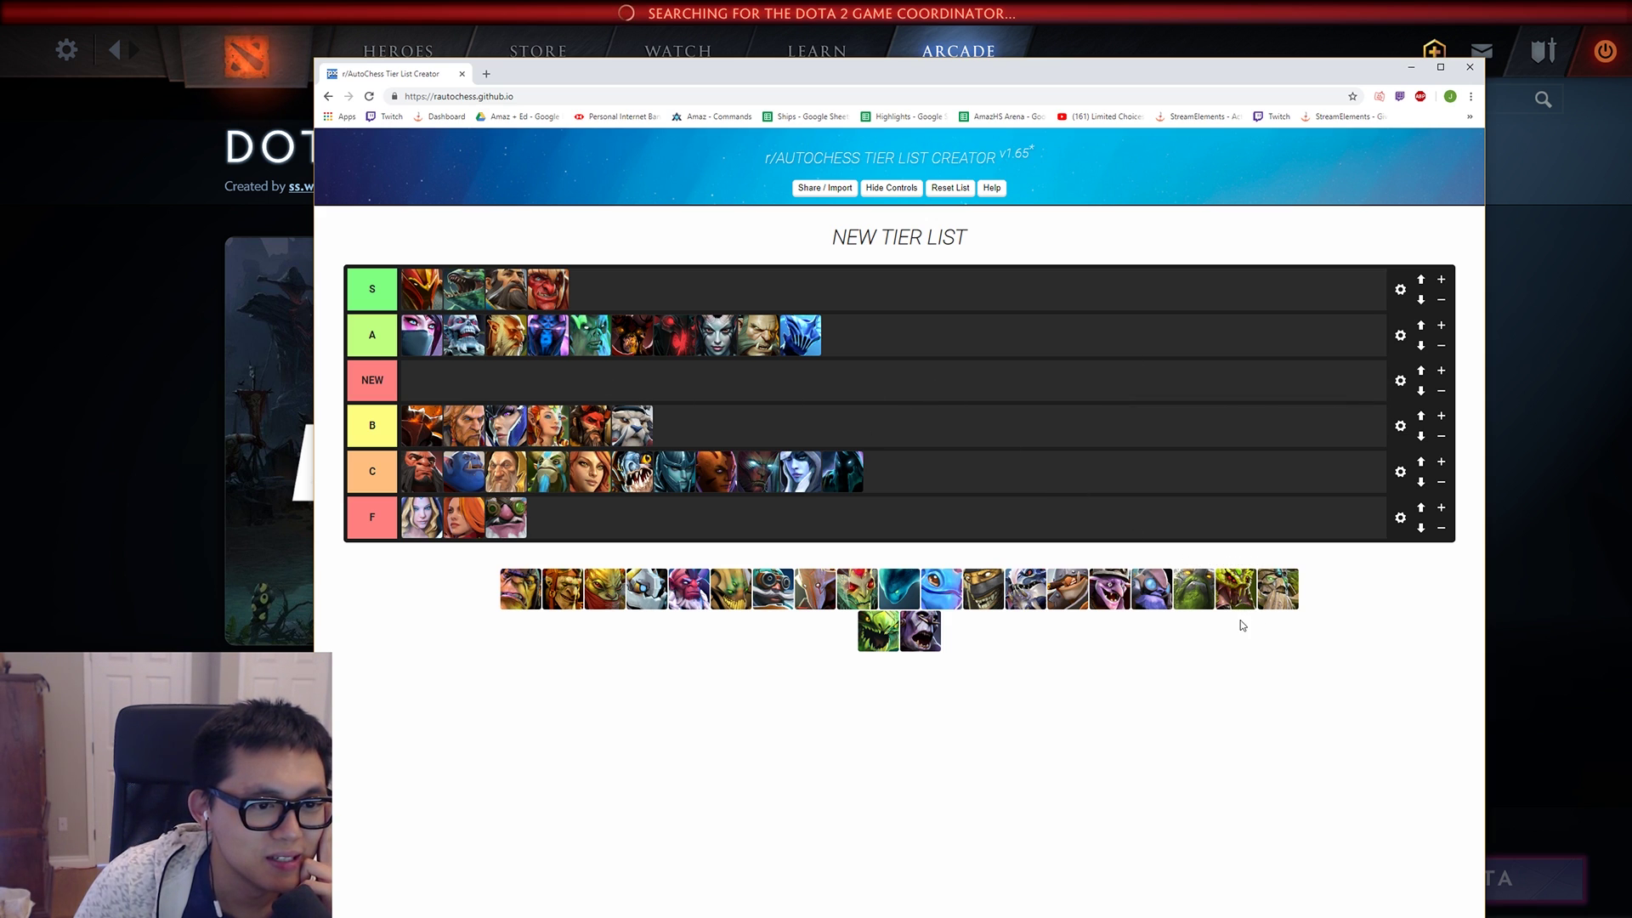
mouse_move(1190, 586)
mouse_down()
mouse_move(1165, 473)
mouse_move(1176, 601)
mouse_up()
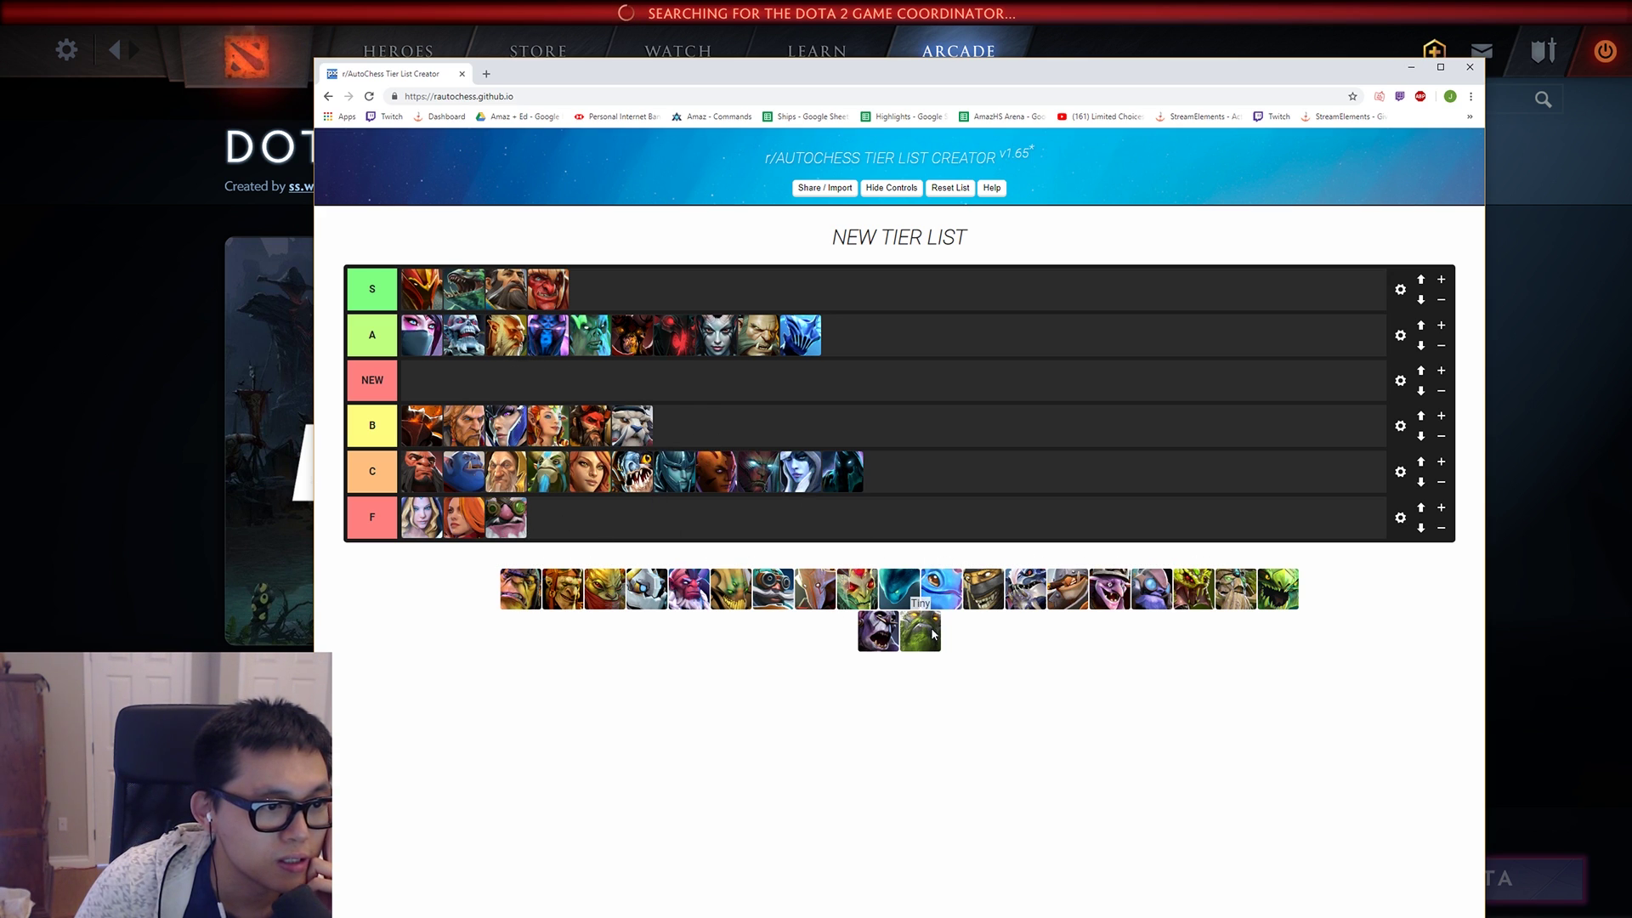
drag(922, 633, 845, 518)
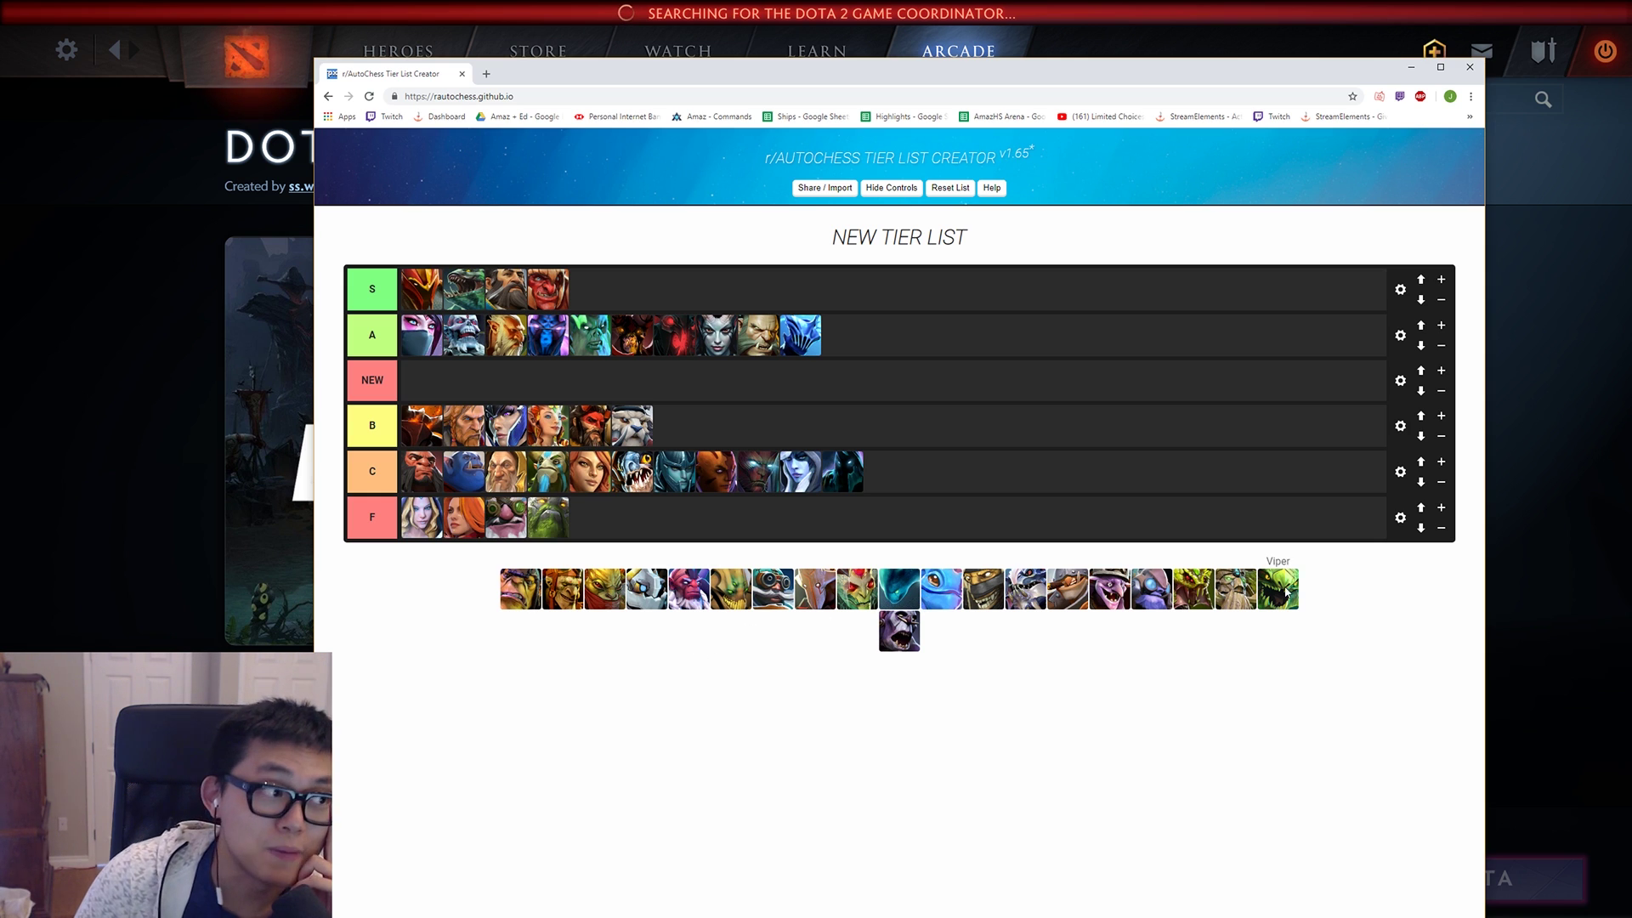
drag(1278, 590, 1086, 331)
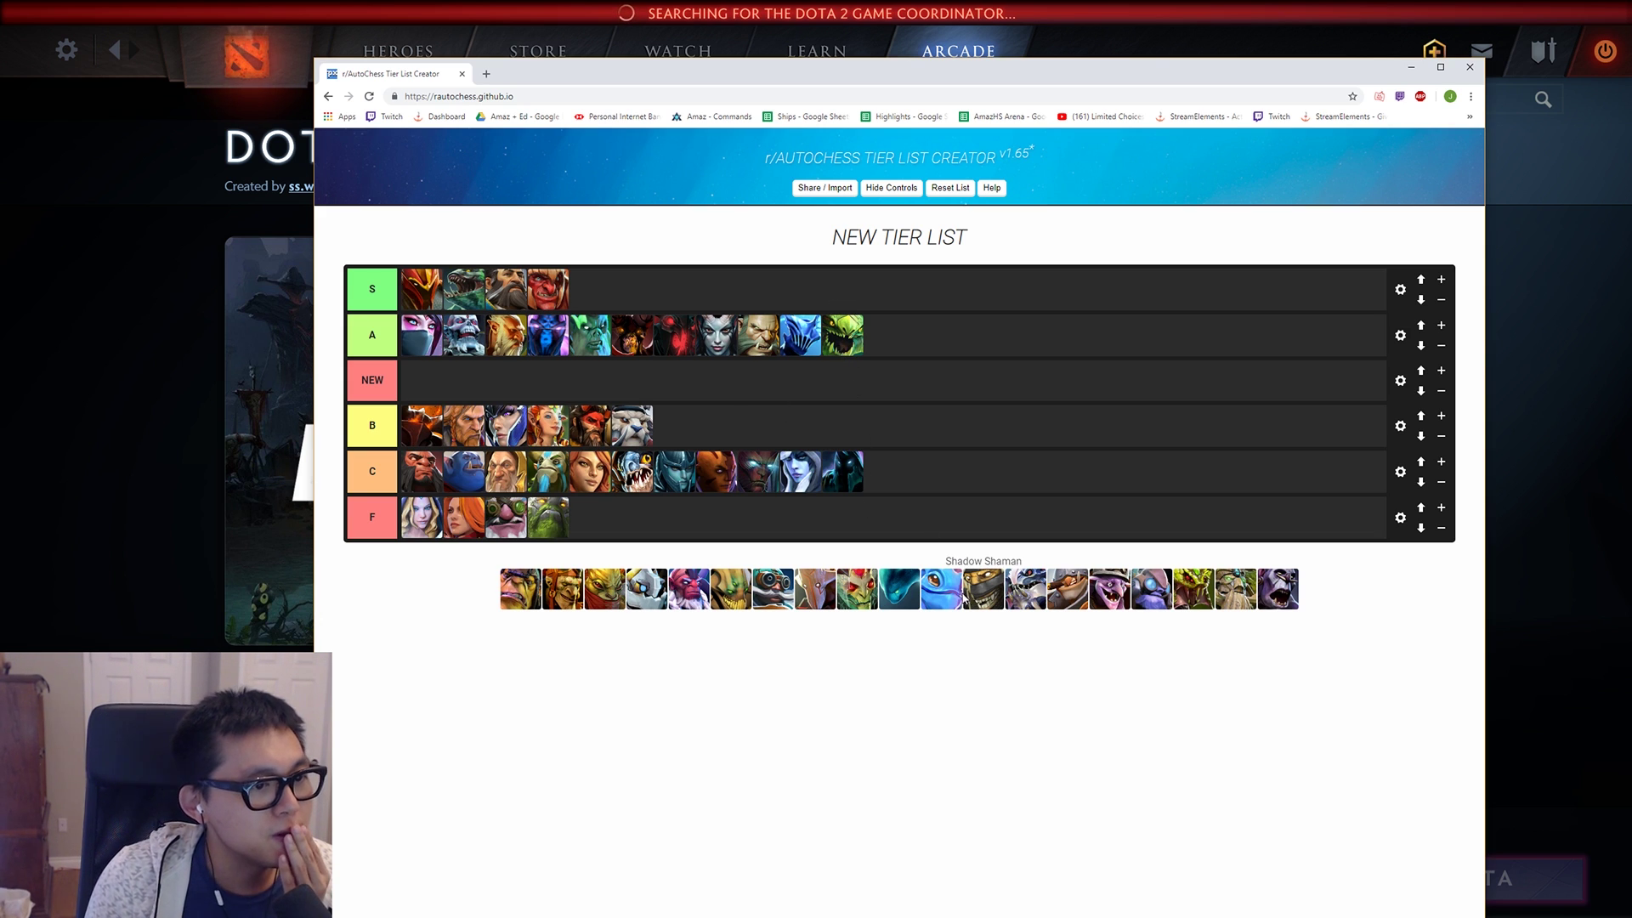
Step: Put Puck and another pool hero in C, Clockwerk in B, and Alchemist in NEW
drag(941, 589, 896, 467)
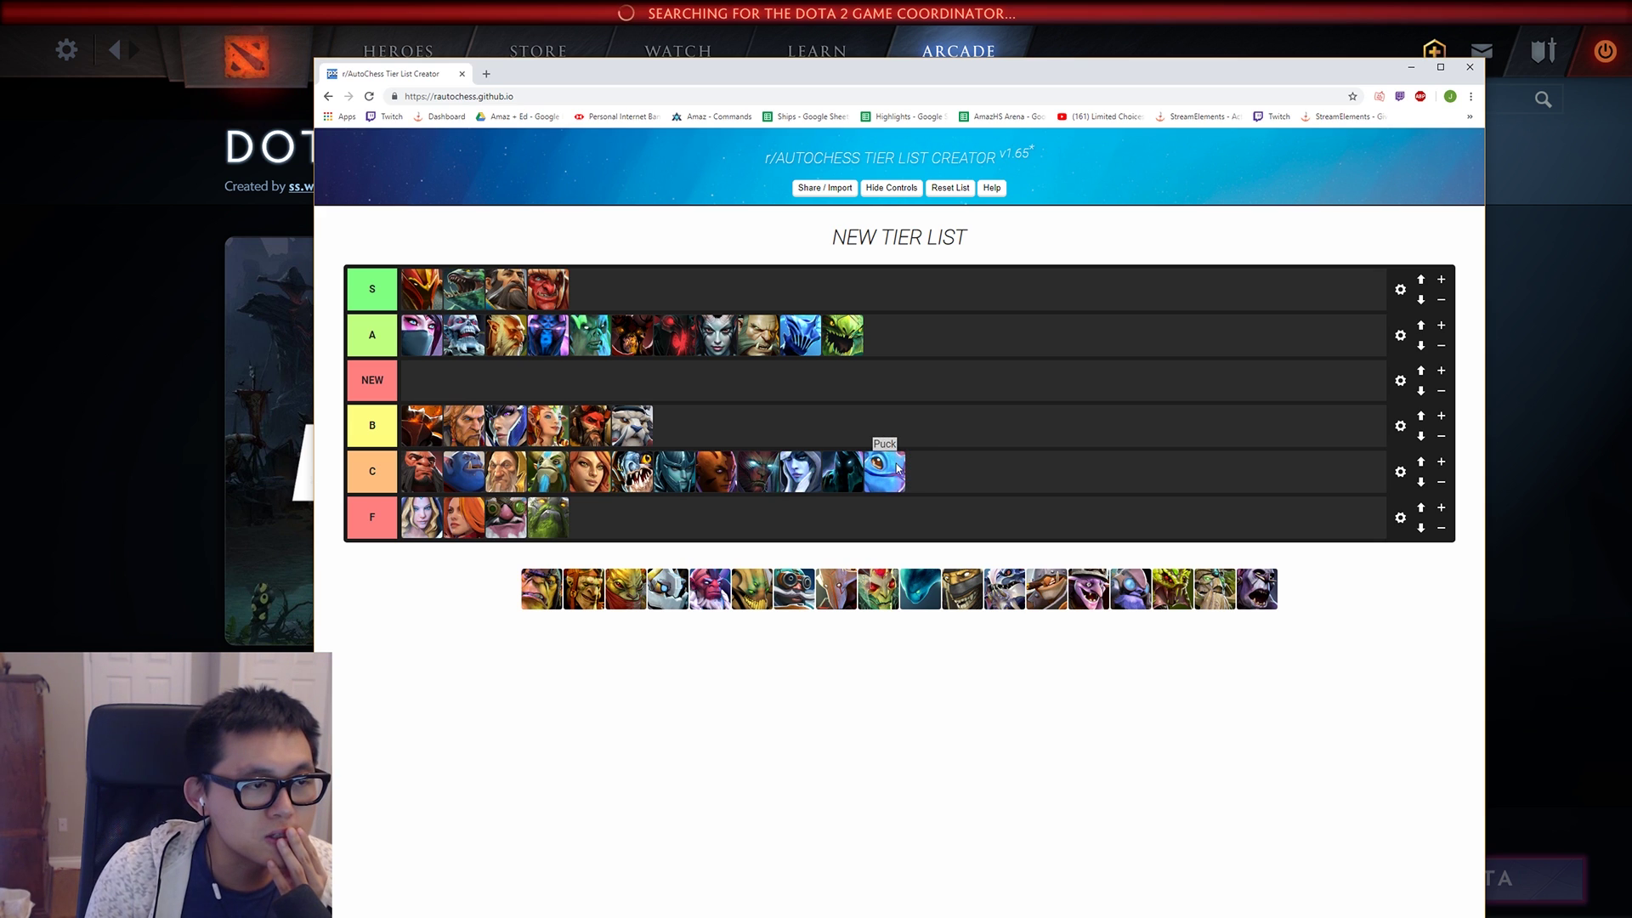
drag(583, 589, 944, 478)
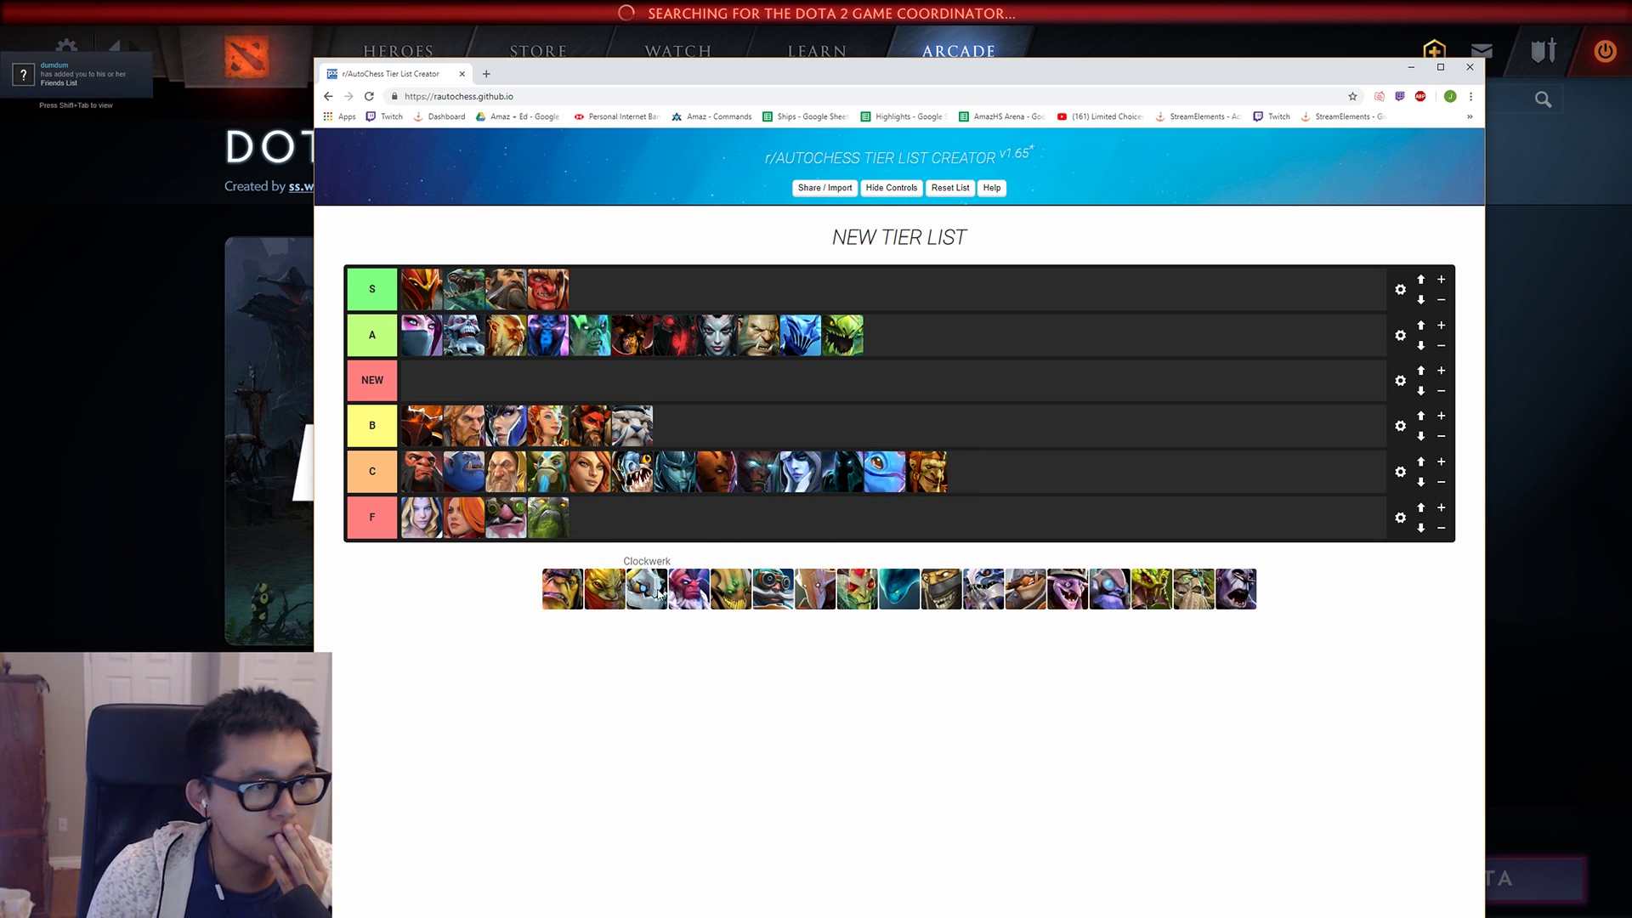
drag(658, 593, 674, 425)
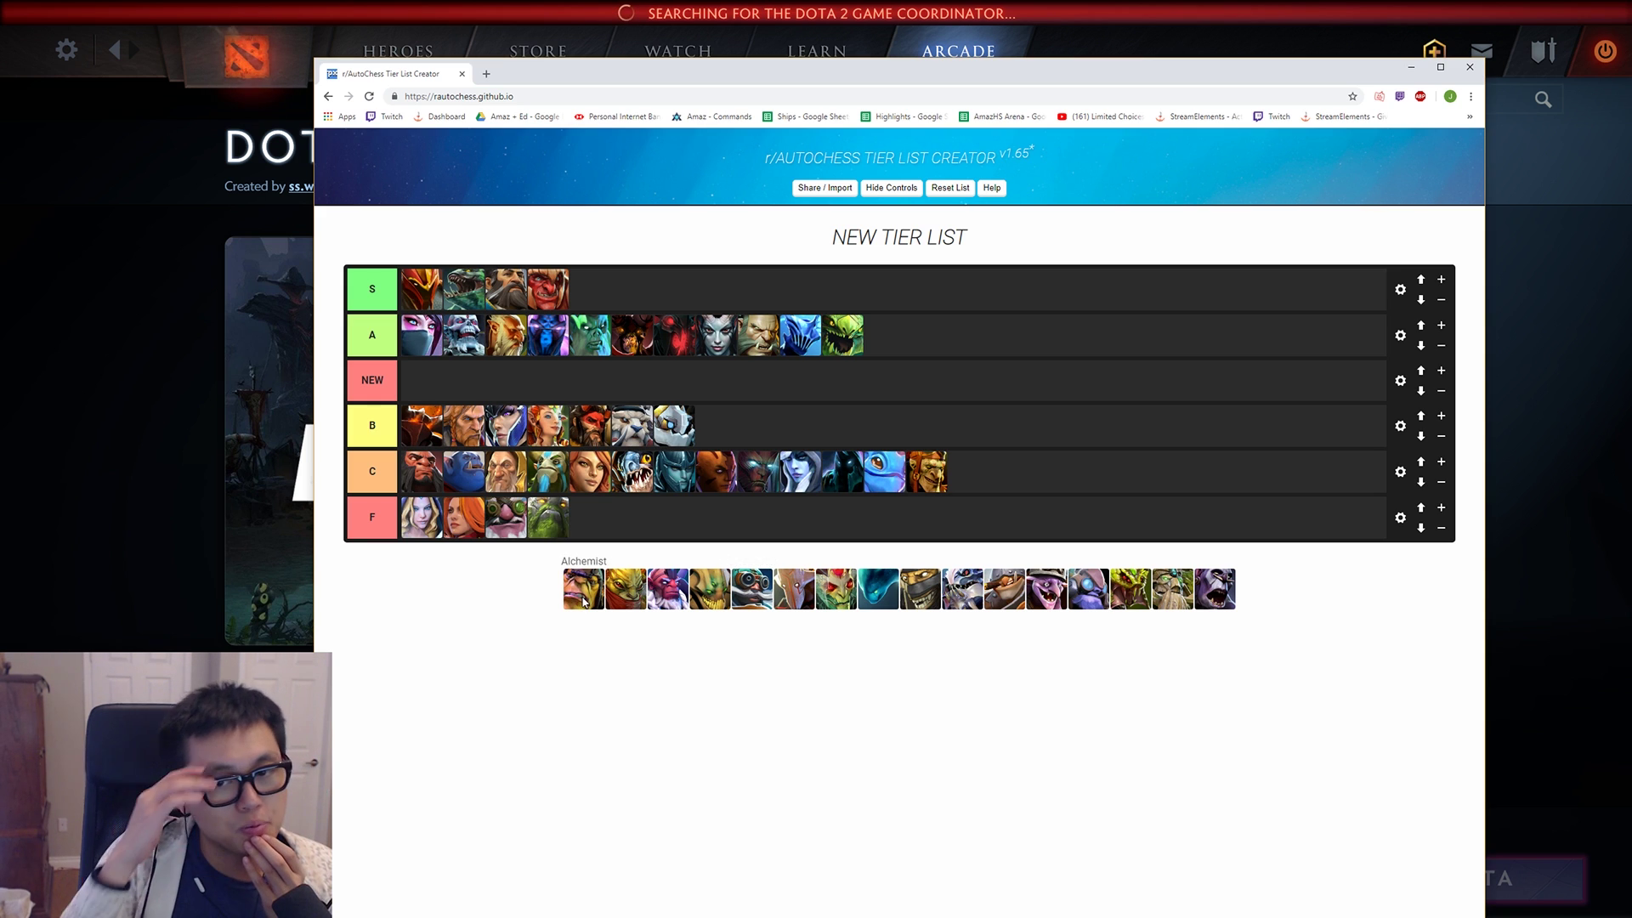
drag(583, 601, 765, 400)
drag(857, 589, 952, 481)
Step: Place Slardar in B, Timbersaw in A, Treant Protector and Bounty Hunter in NEW, Tinker and Shadow Shaman in C
drag(963, 590, 916, 371)
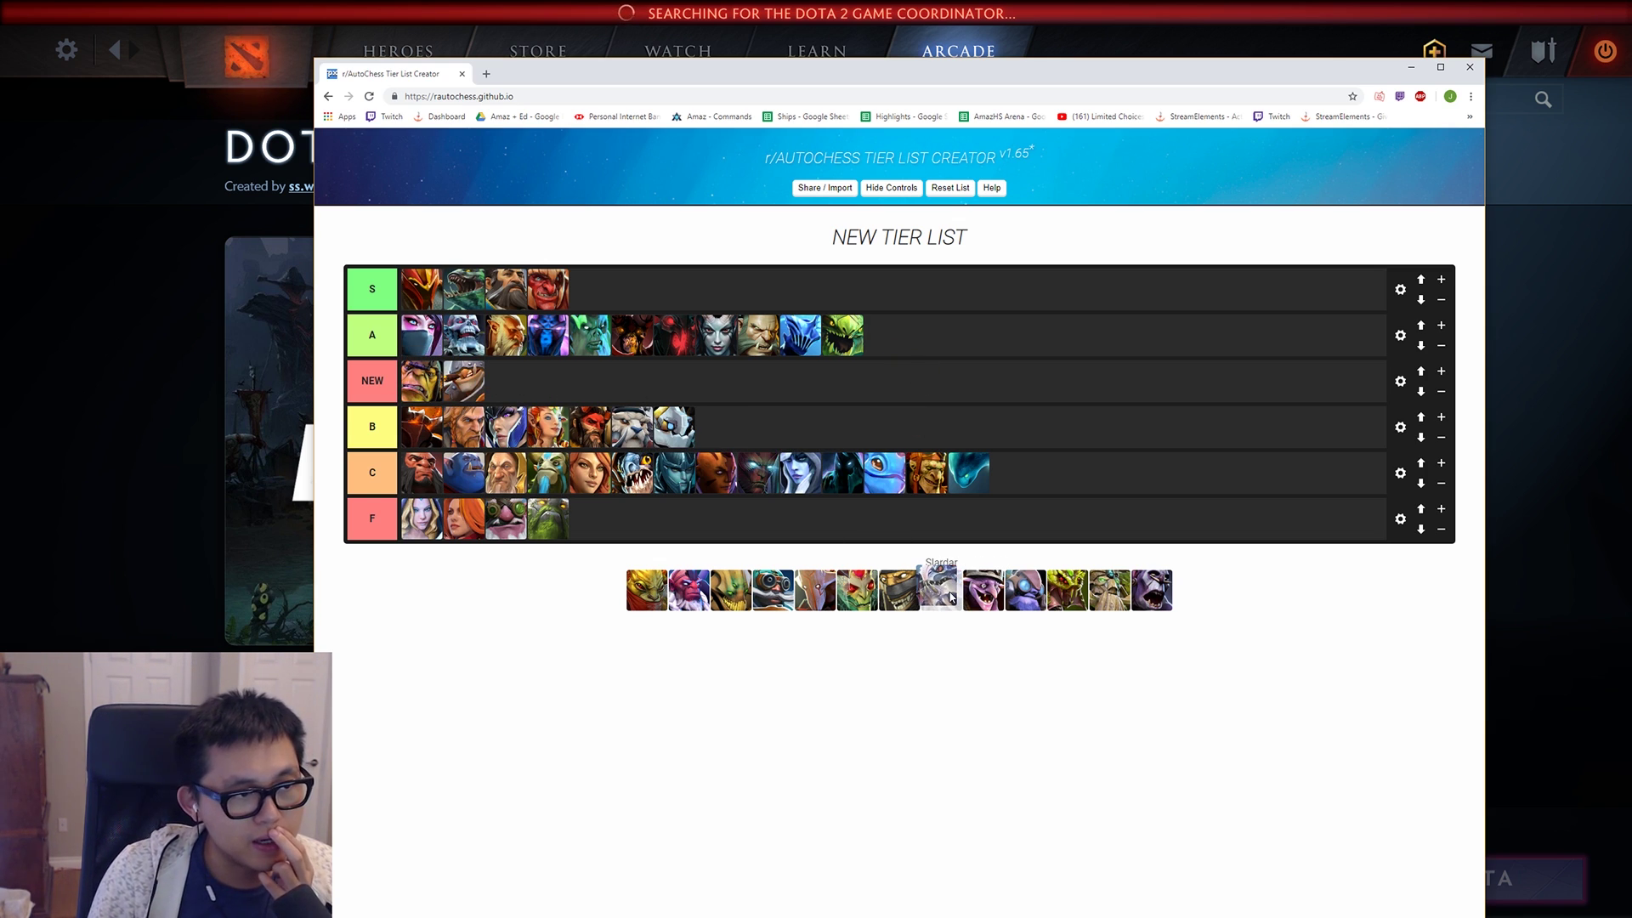
drag(951, 597, 952, 441)
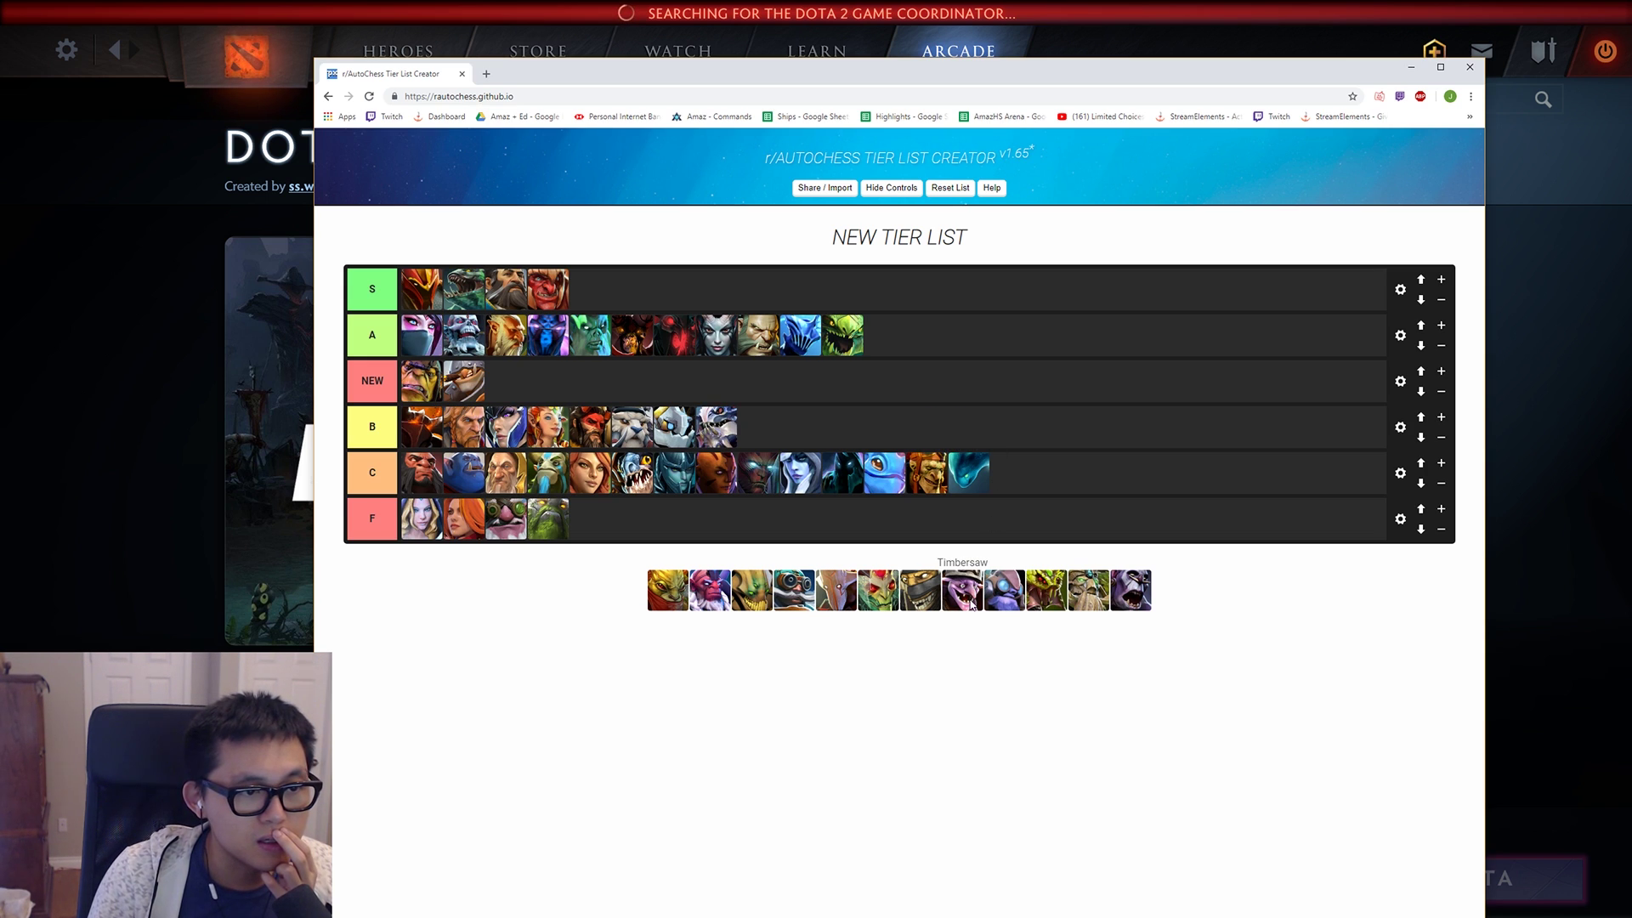
drag(972, 604, 893, 340)
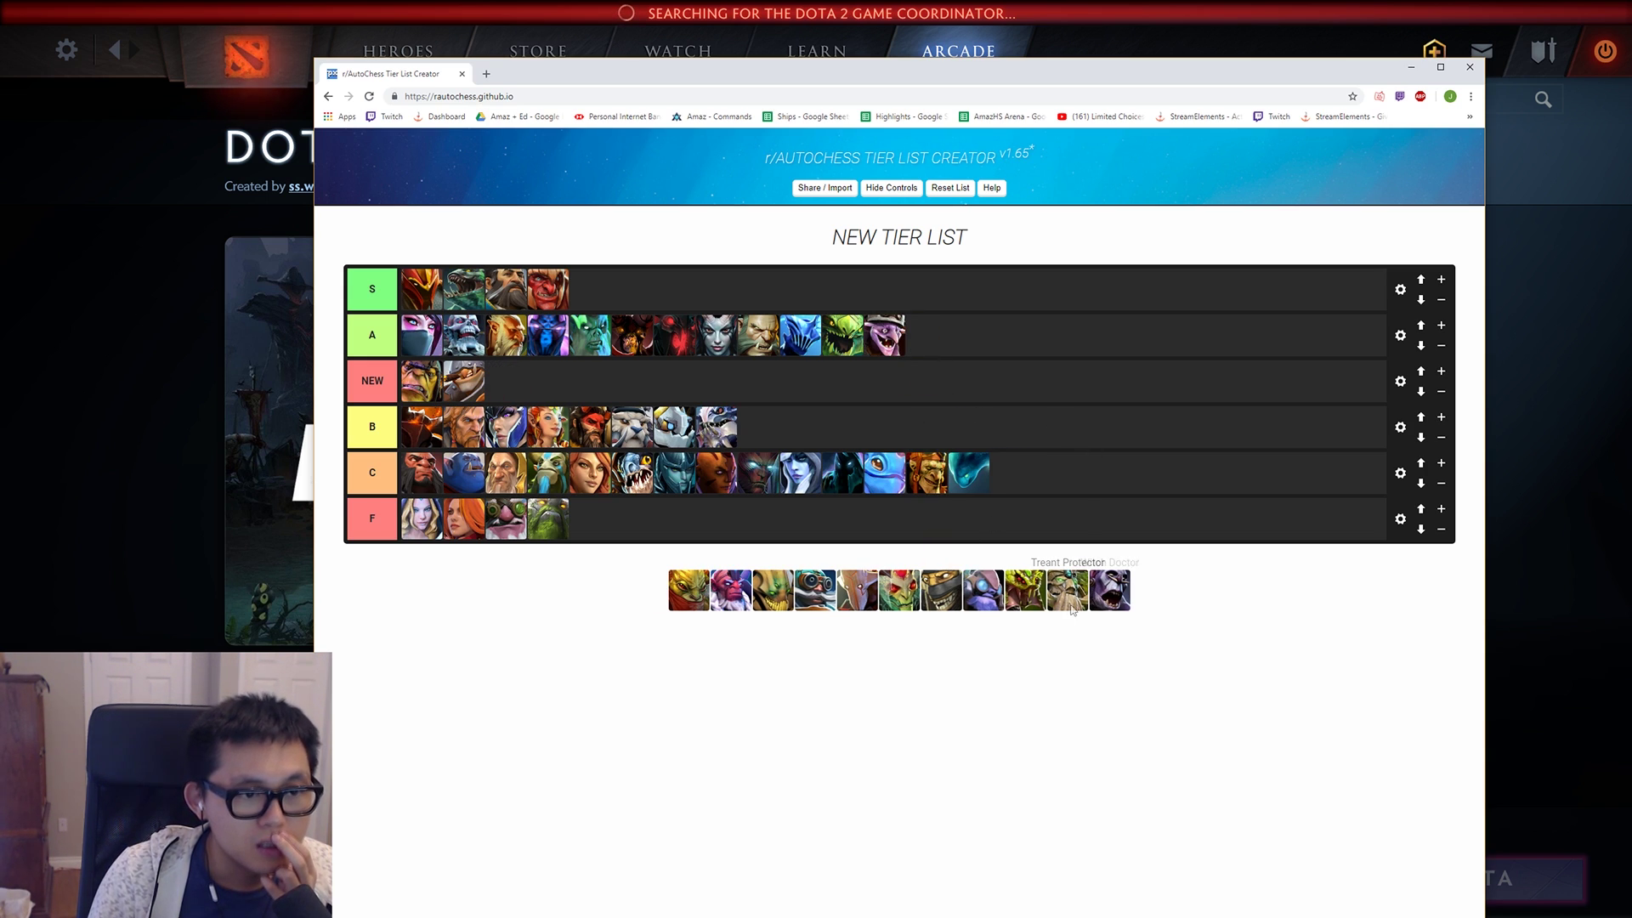
drag(1066, 605, 508, 380)
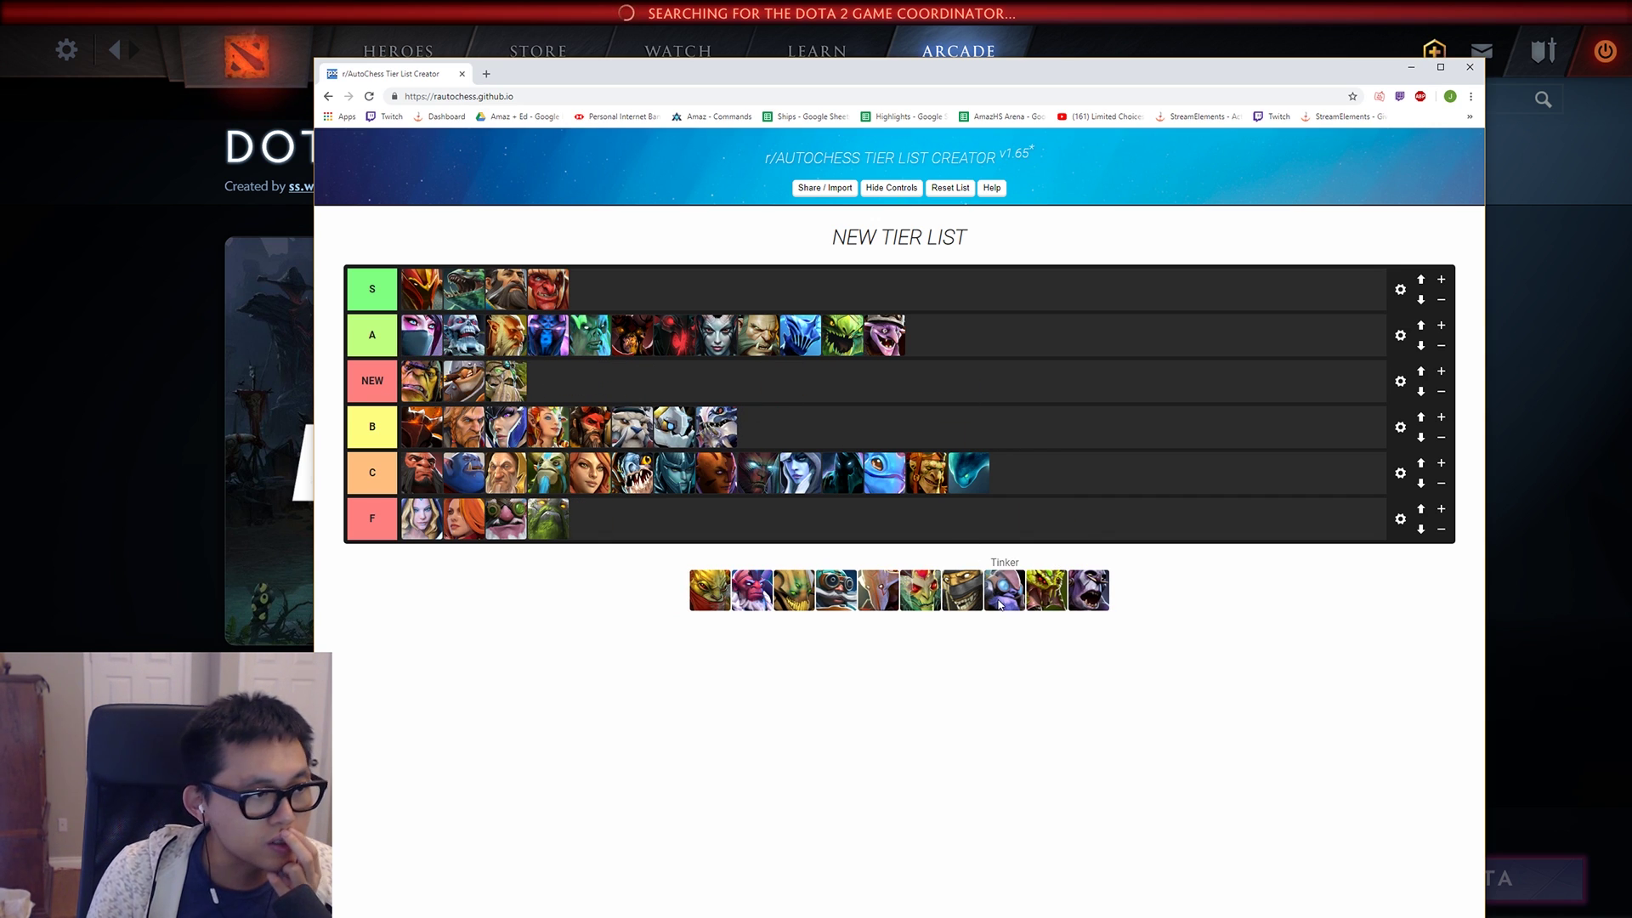
drag(1000, 605, 1011, 473)
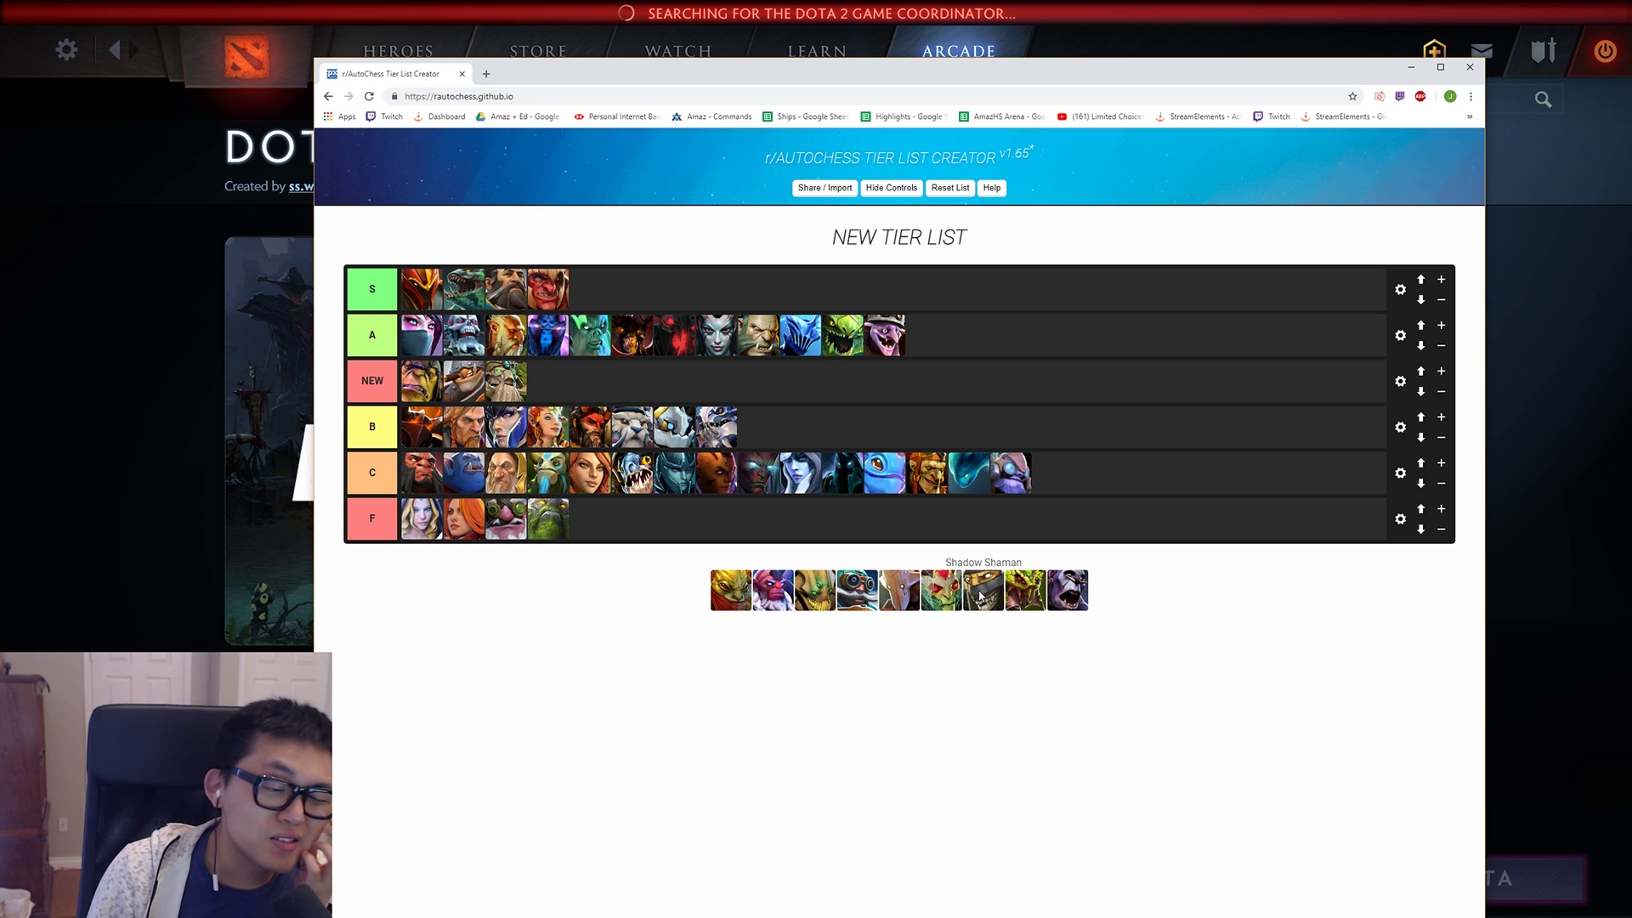
drag(982, 597, 1058, 476)
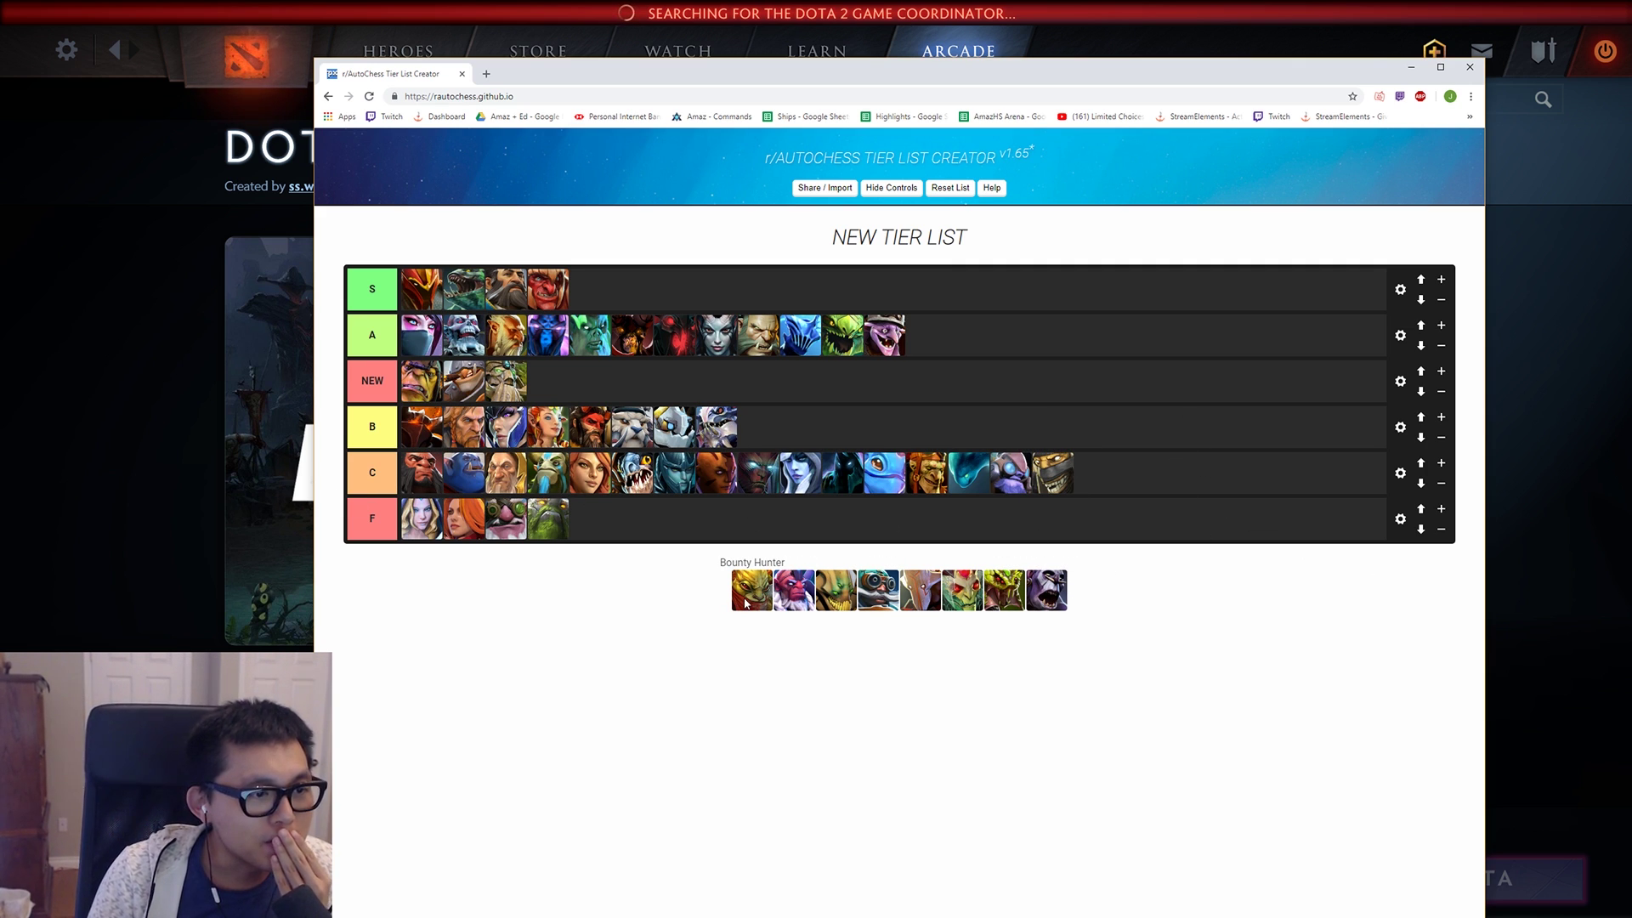
drag(746, 602, 880, 394)
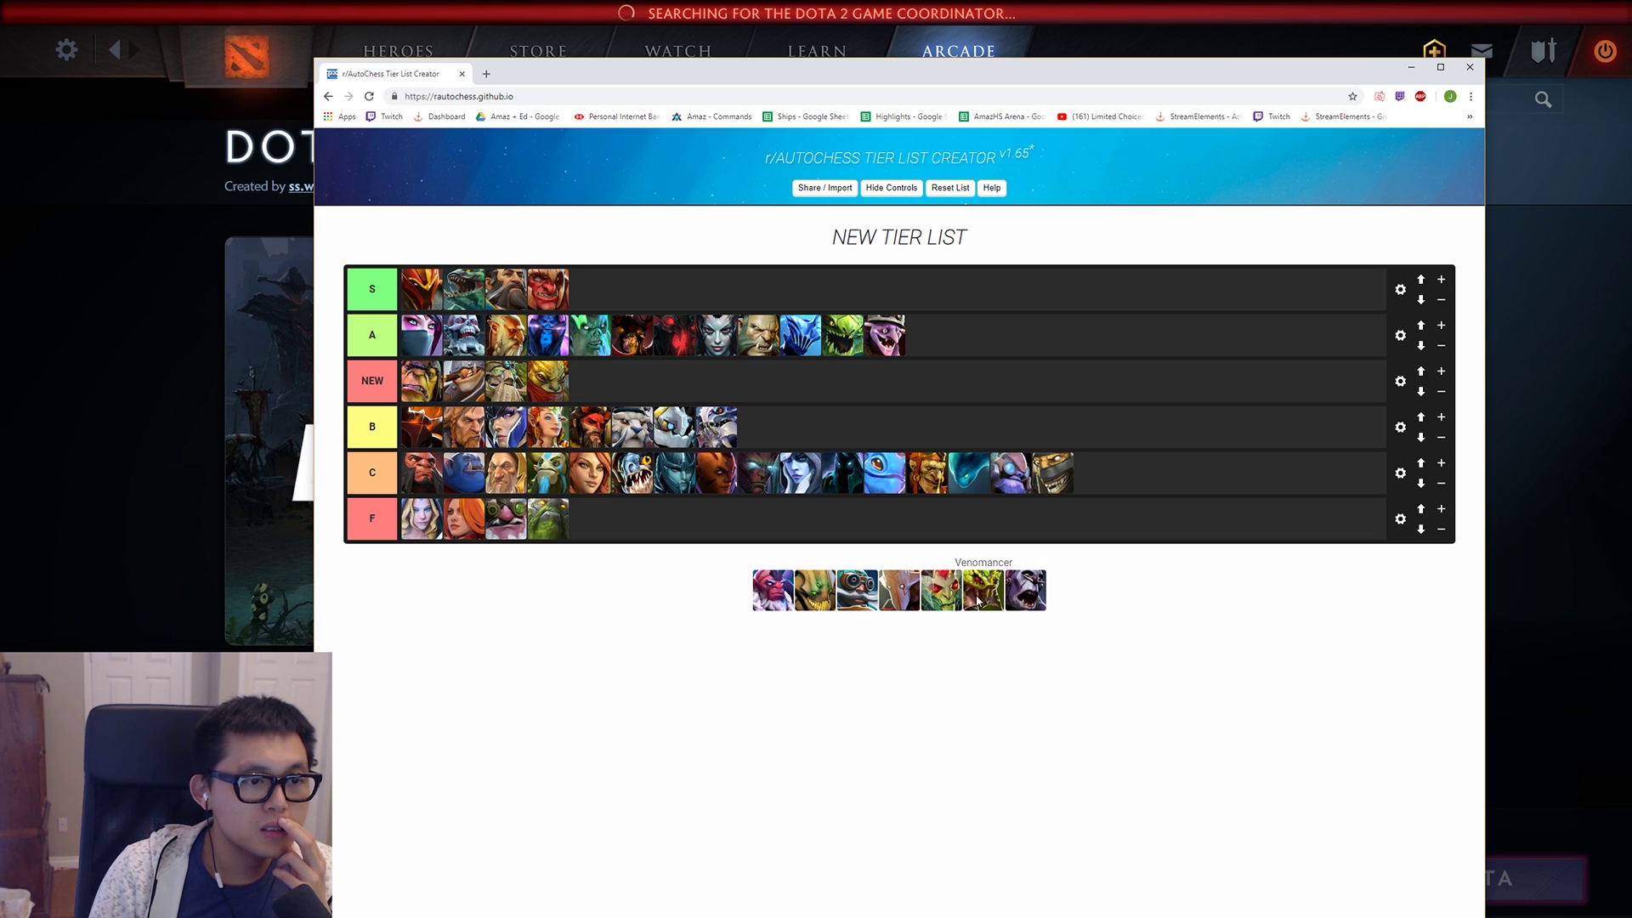
Step: Send Medusa, Gyrocopter and Disruptor to NEW, Sand King to C, and Witch Doctor, Juggernaut, Venomancer to B
drag(940, 605, 744, 391)
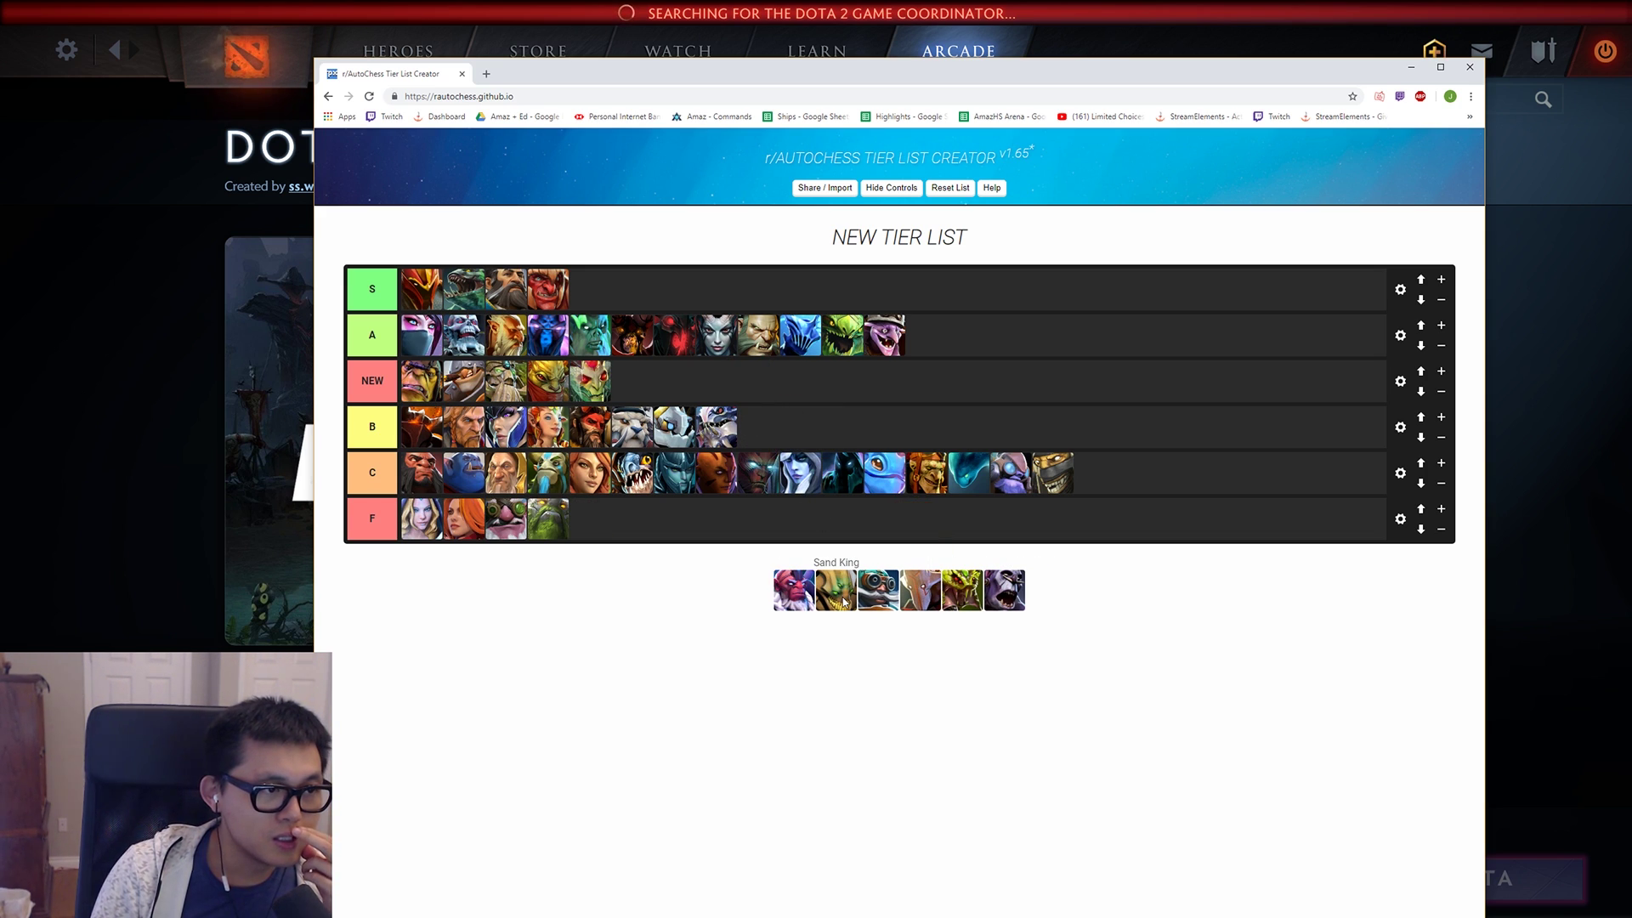
drag(844, 601, 1003, 592)
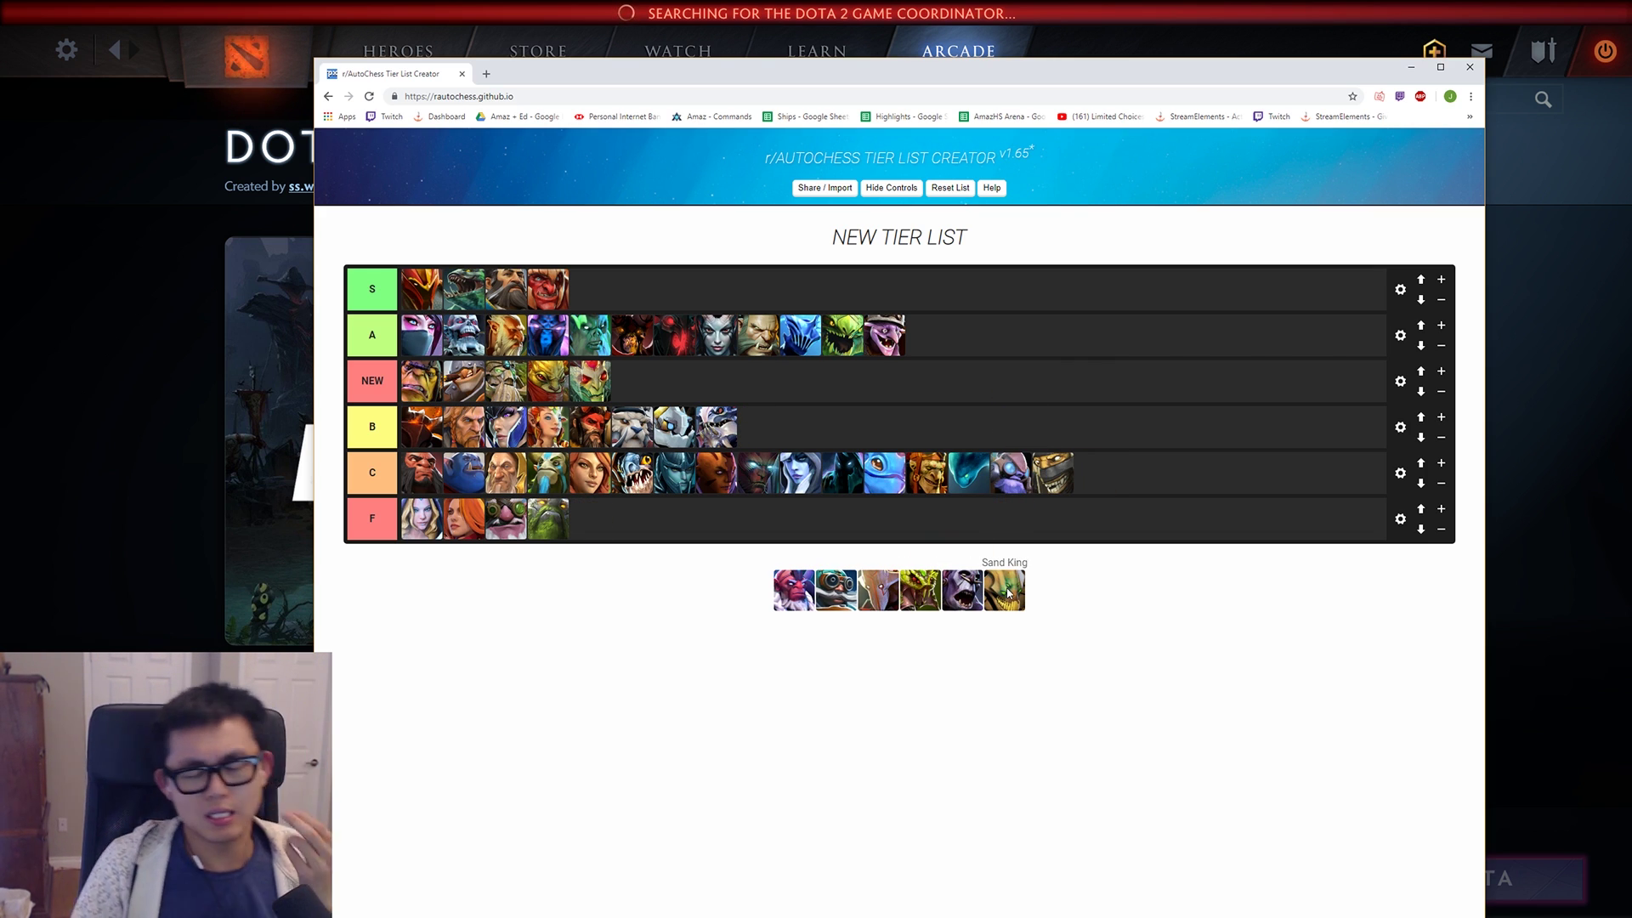
drag(1007, 593, 1090, 453)
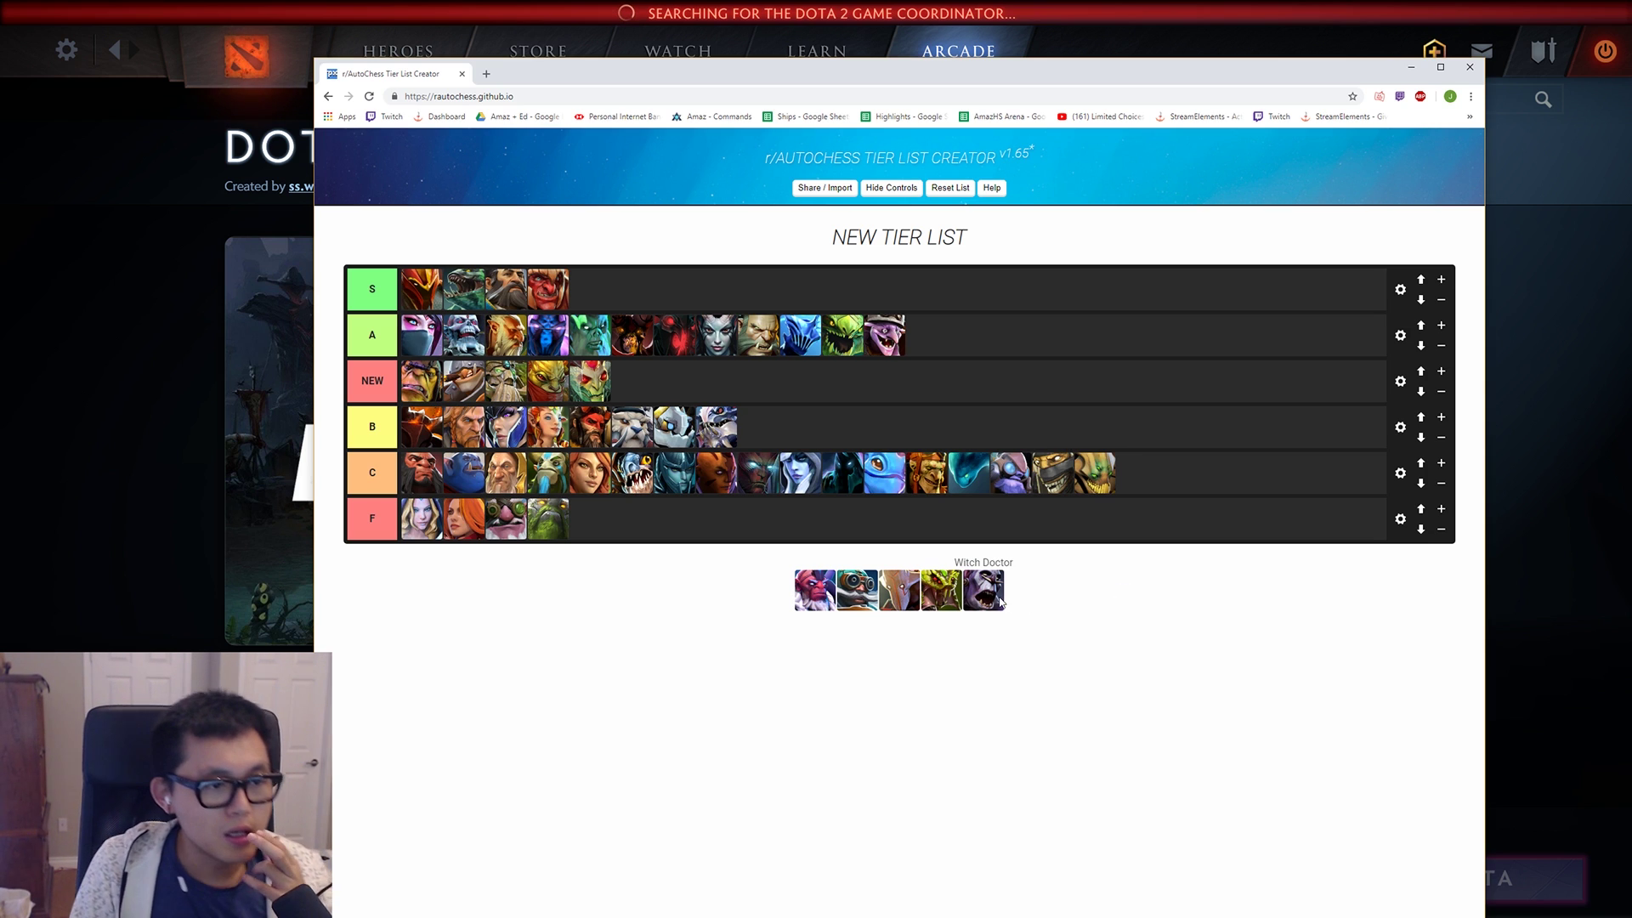
drag(990, 593, 867, 429)
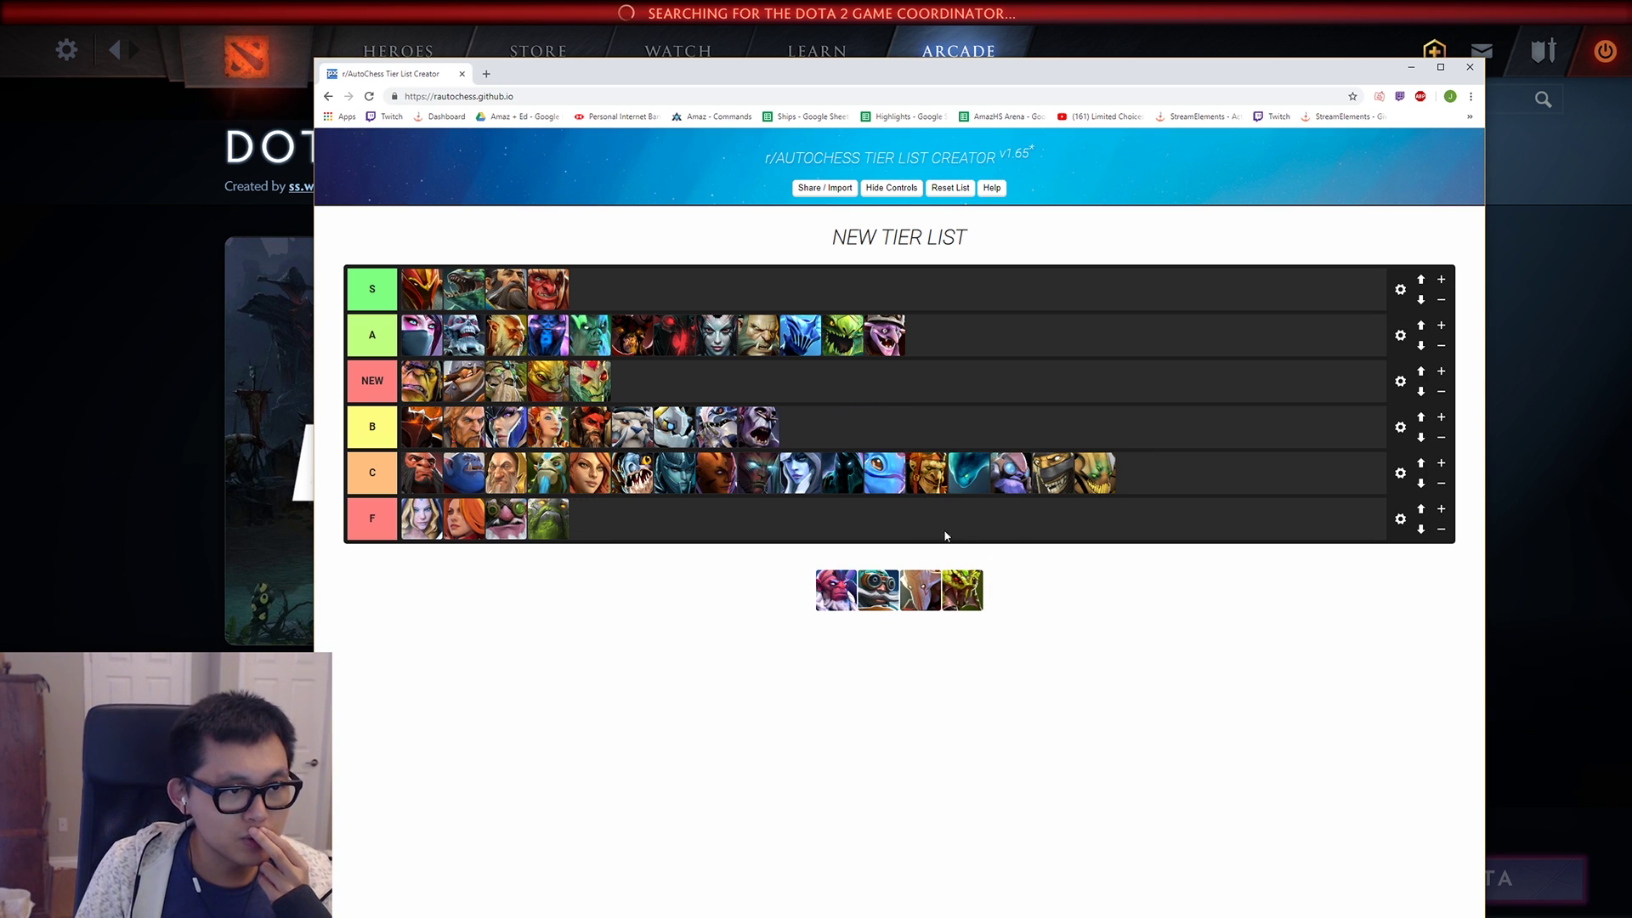
drag(888, 591, 815, 379)
drag(855, 594, 901, 374)
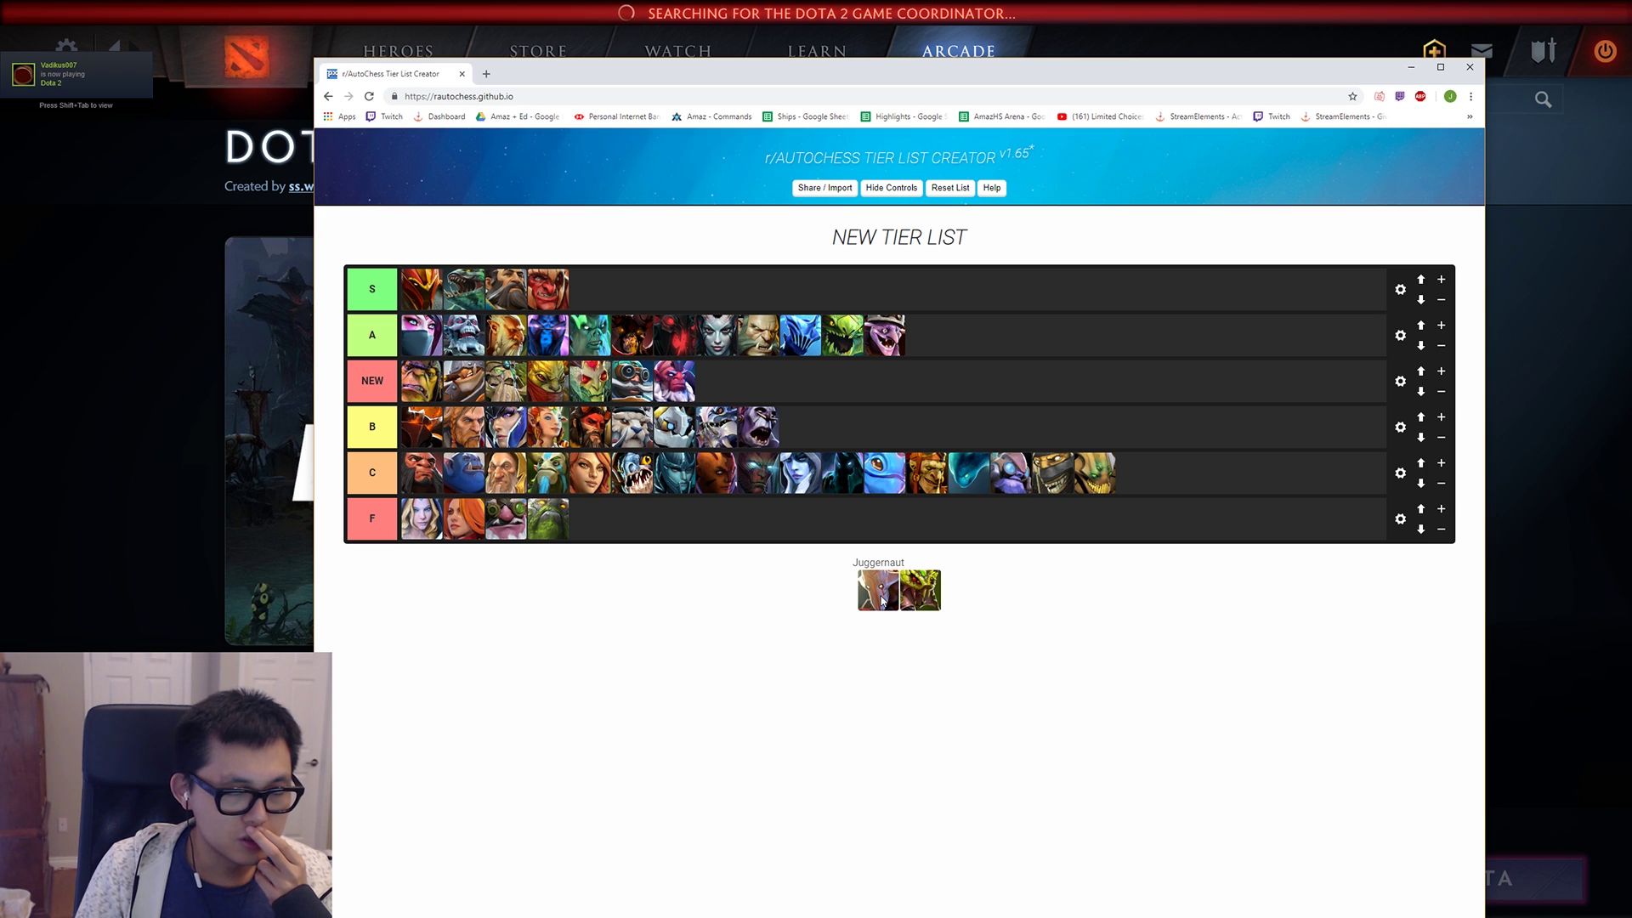
drag(881, 600, 841, 424)
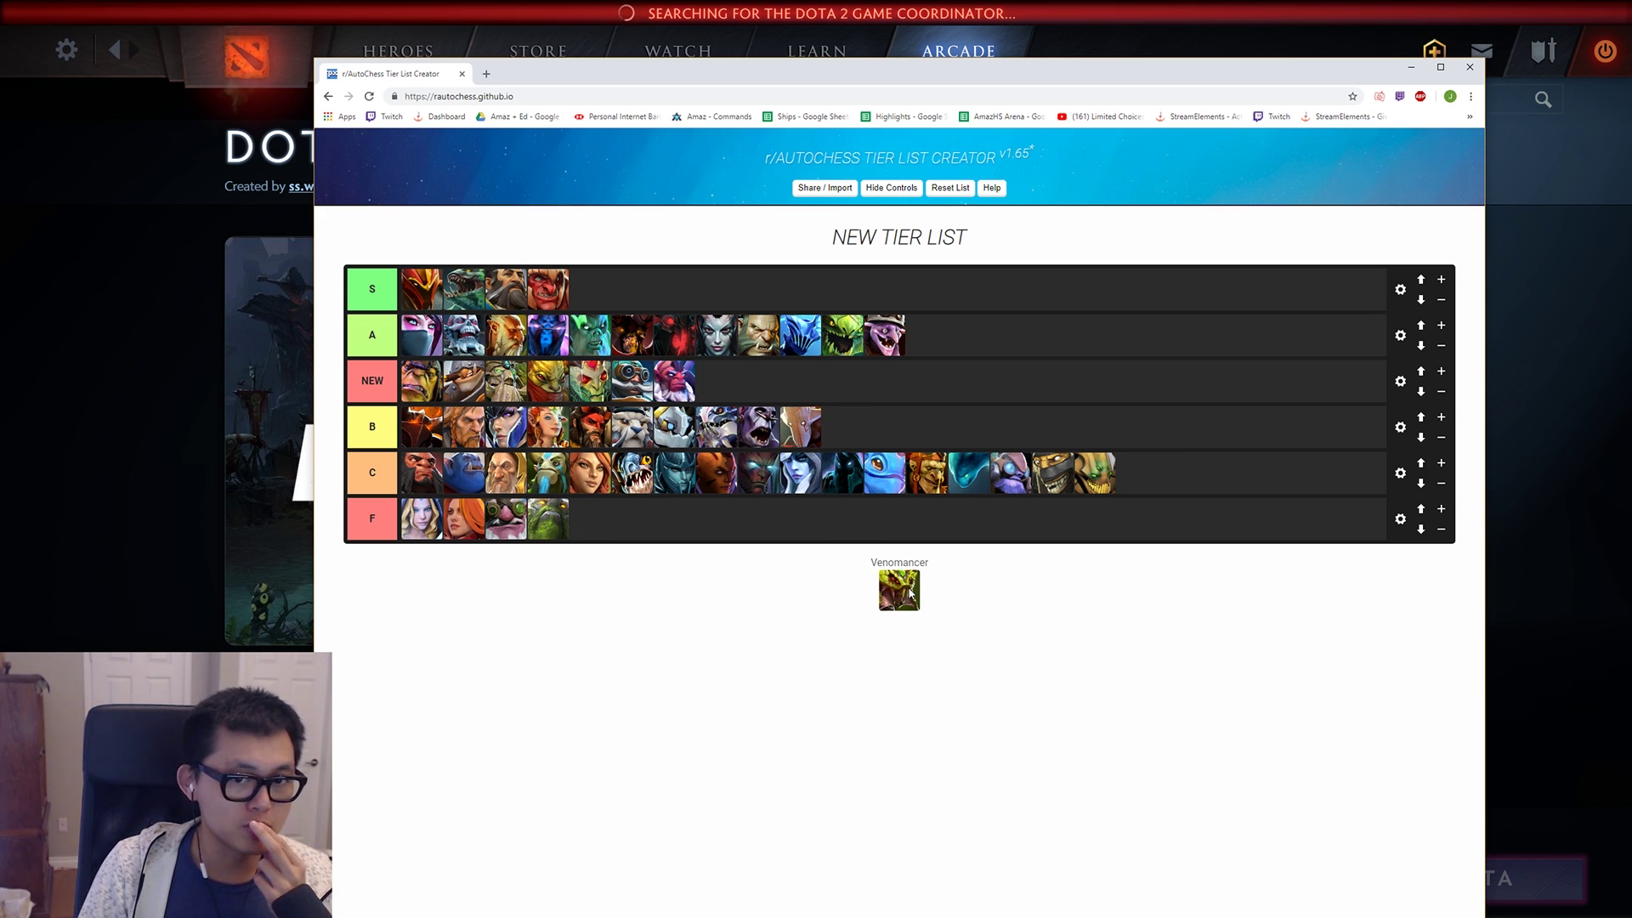
drag(910, 593, 842, 425)
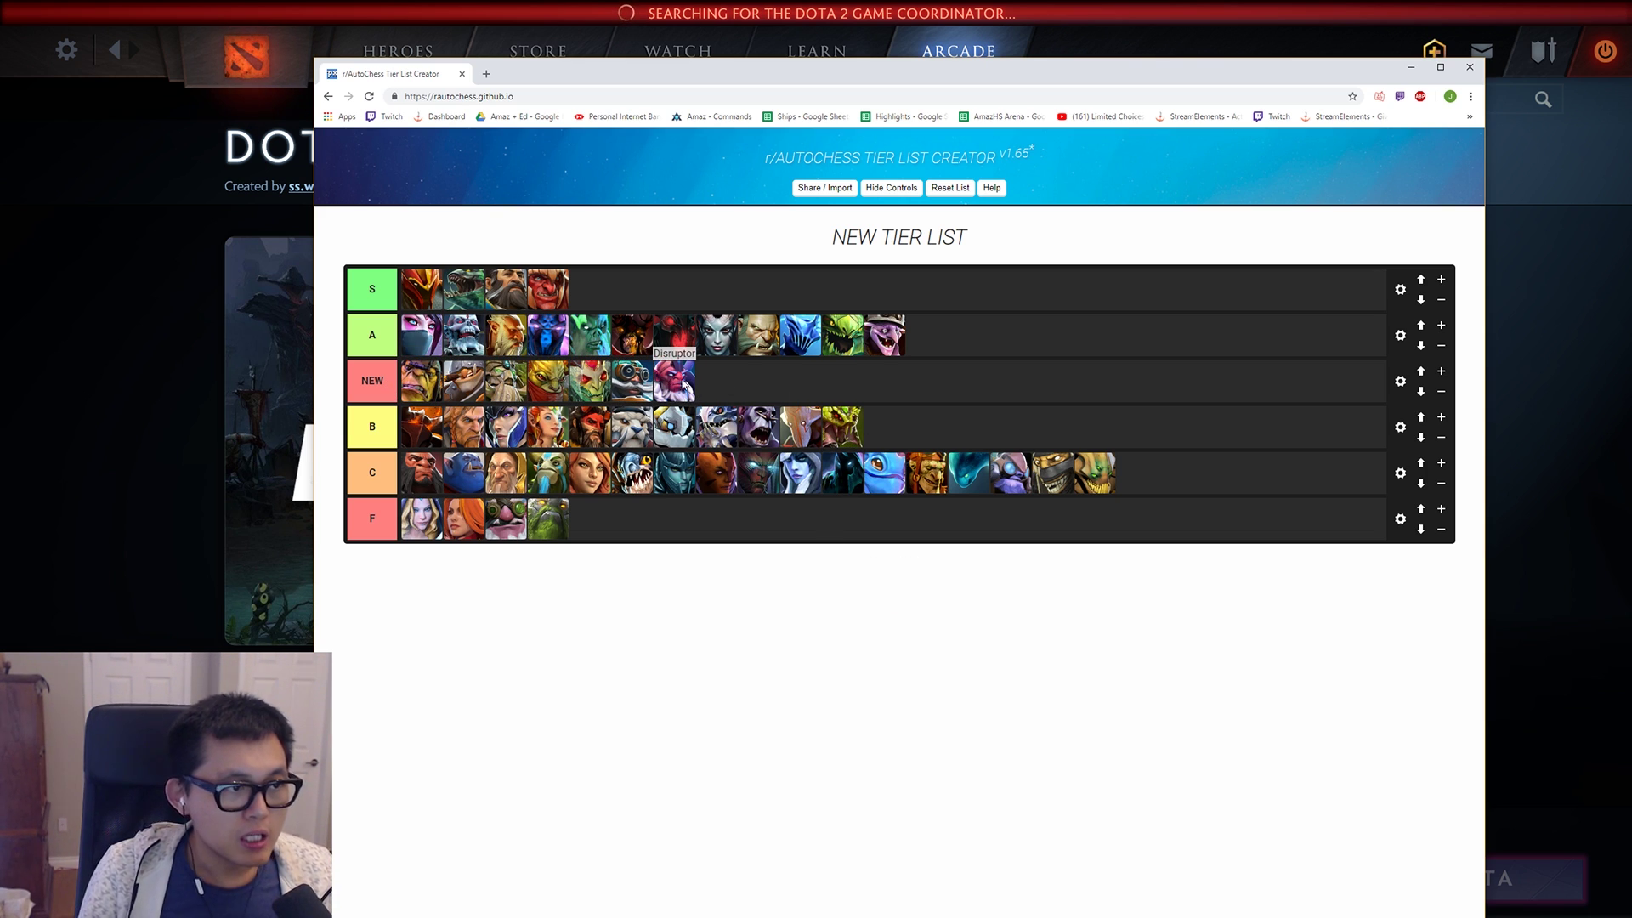
Step: Zoom the page in and move Queen of Pain from A down to the end of A-
key(ctrl+plus)
key(ctrl+plus)
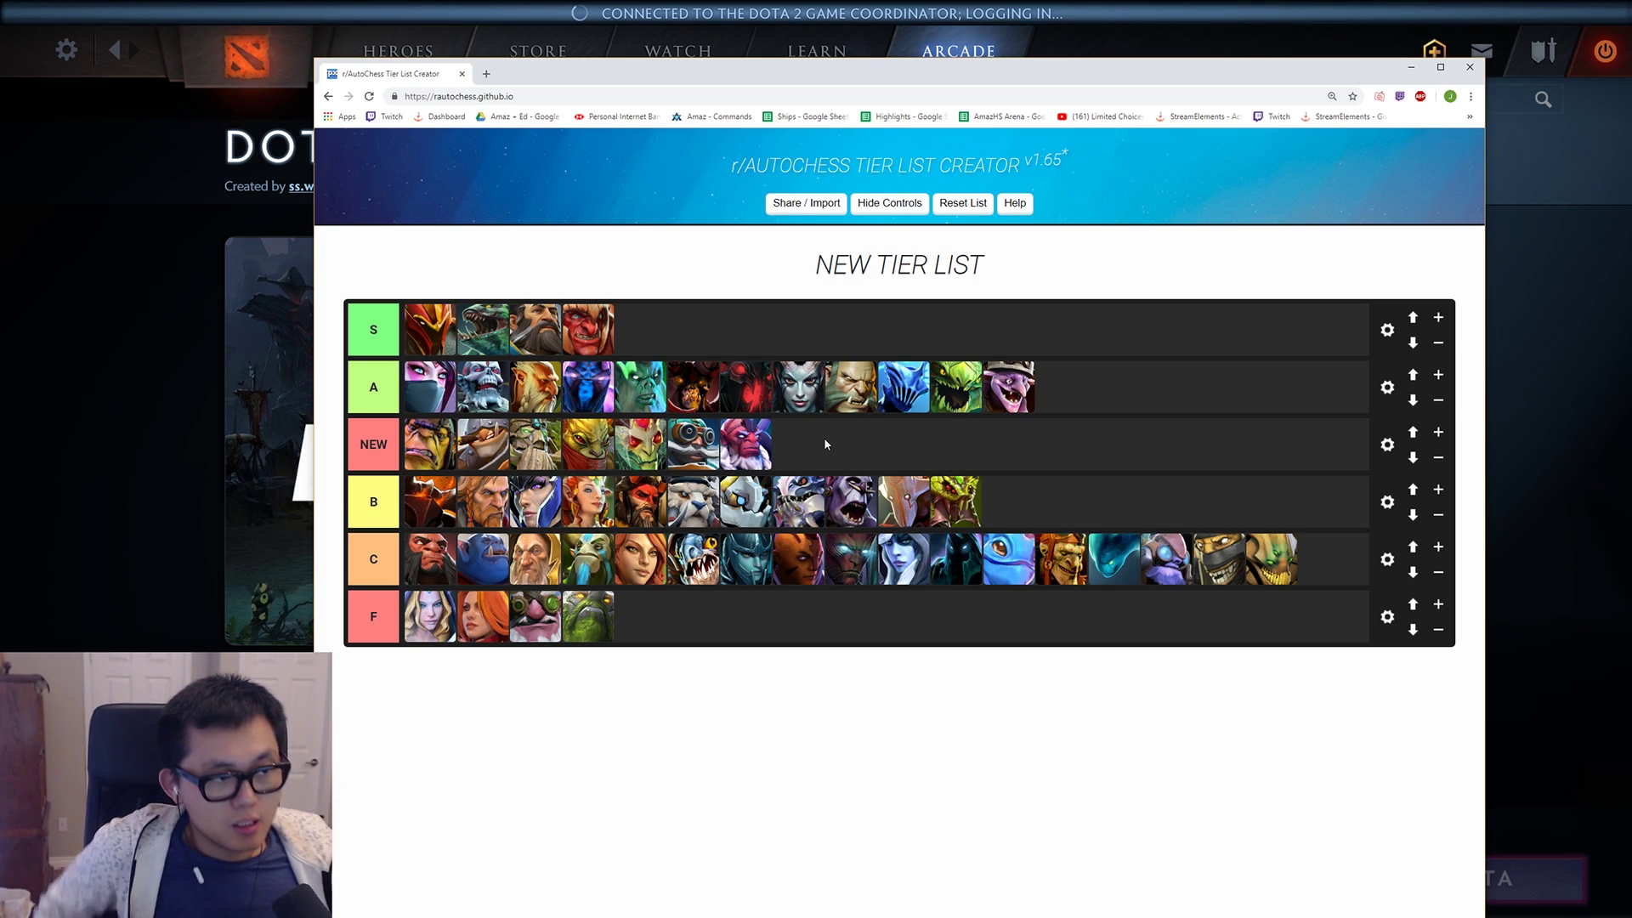
drag(802, 390, 798, 443)
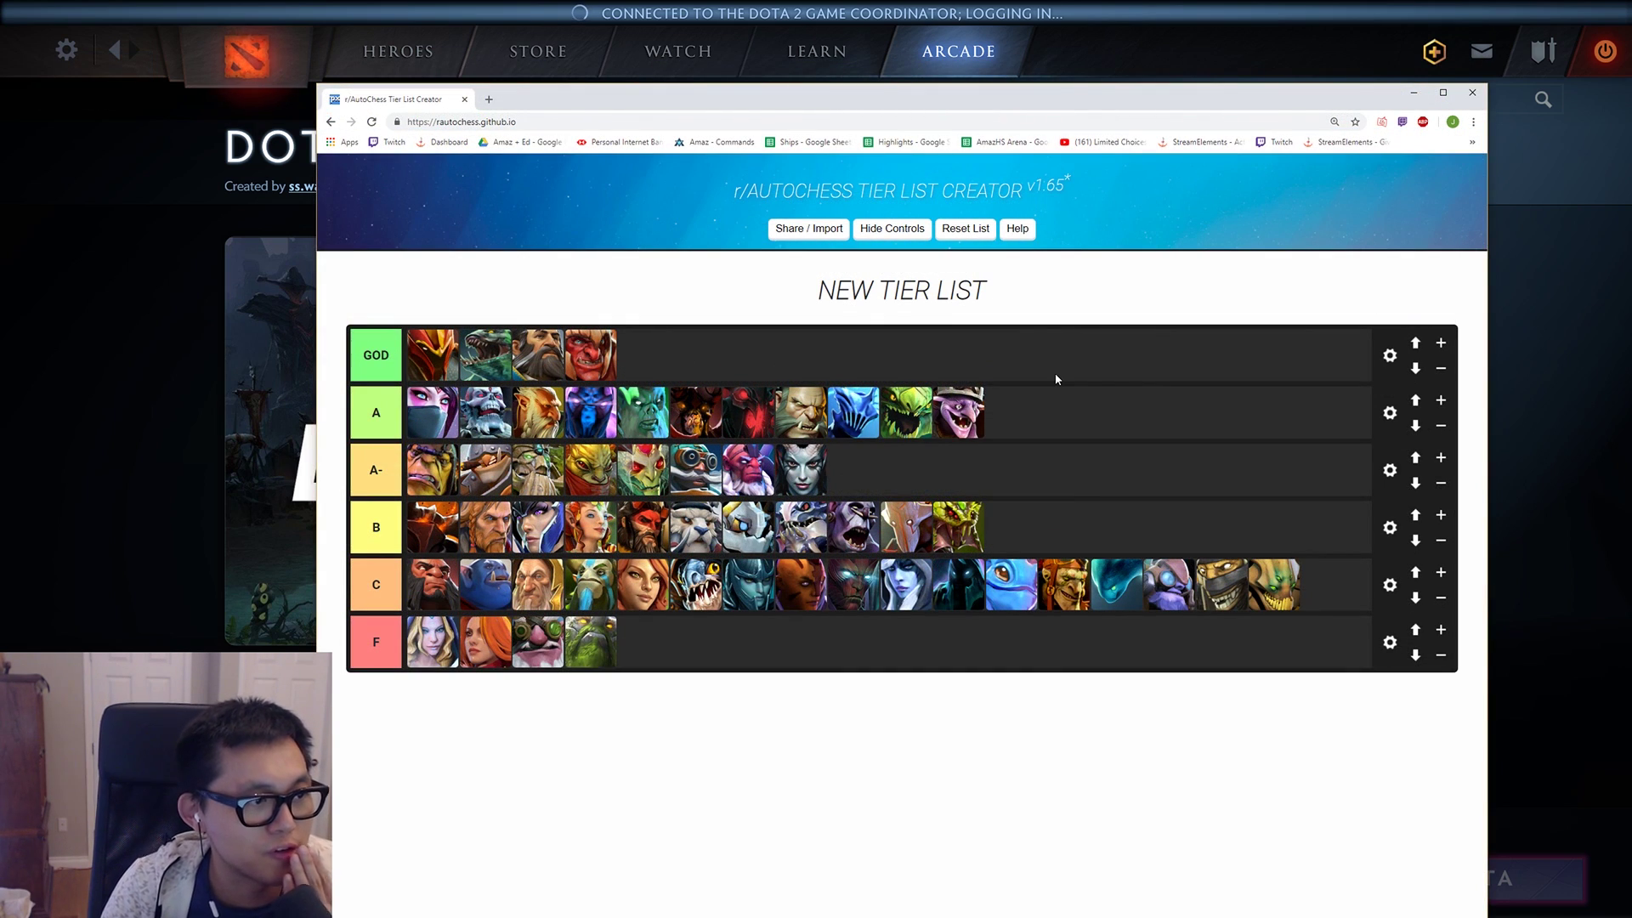
drag(748, 469, 799, 469)
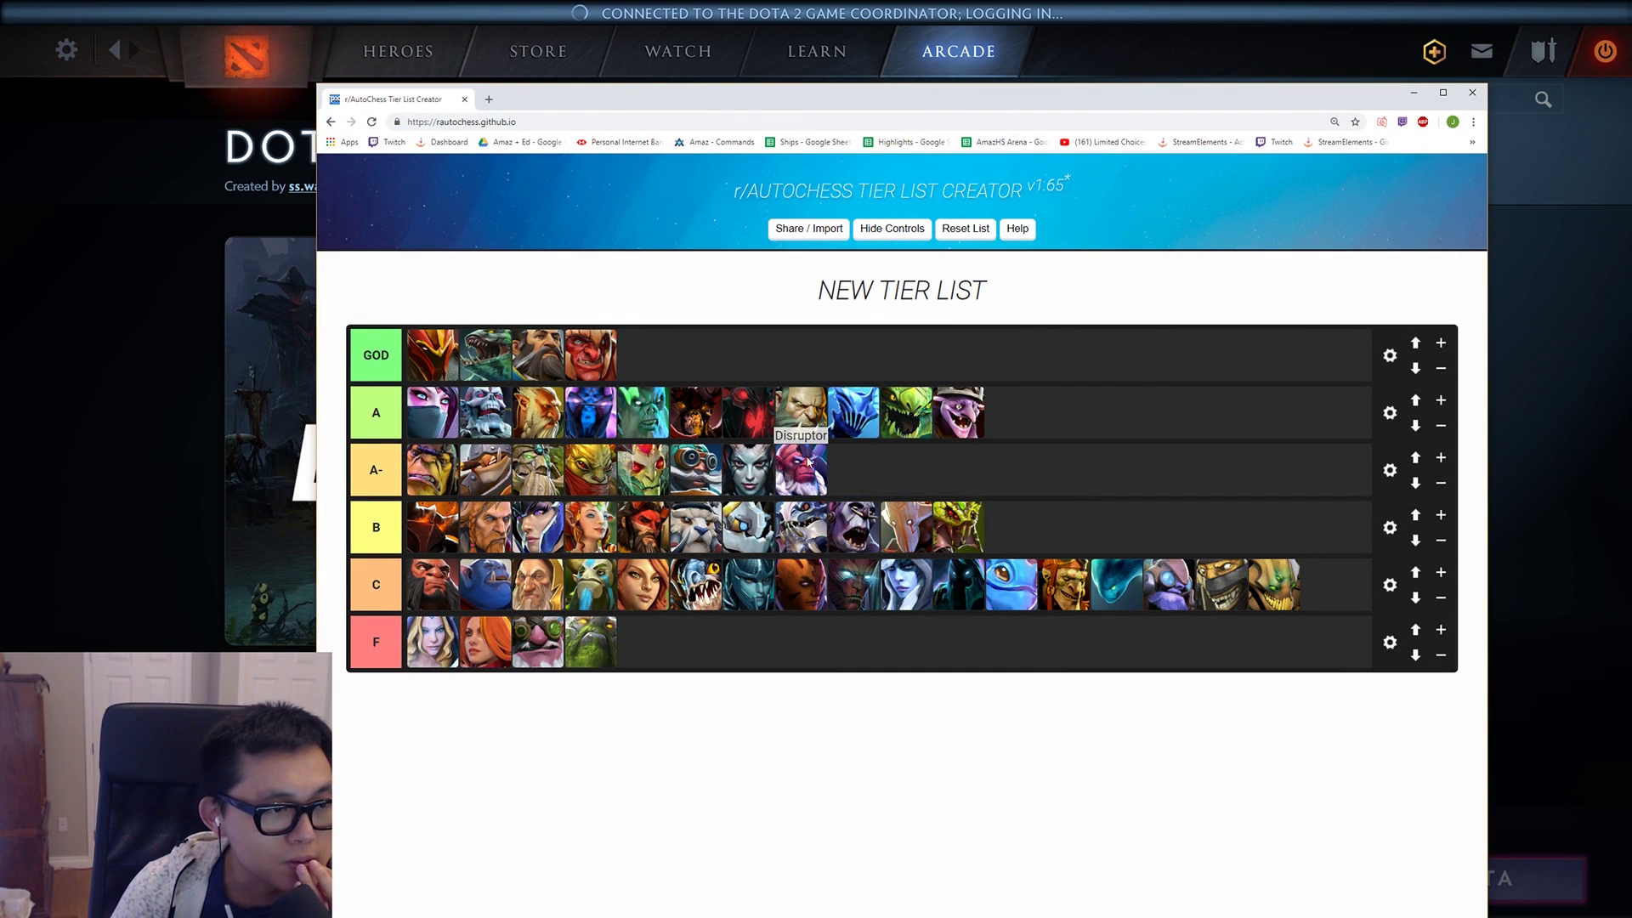